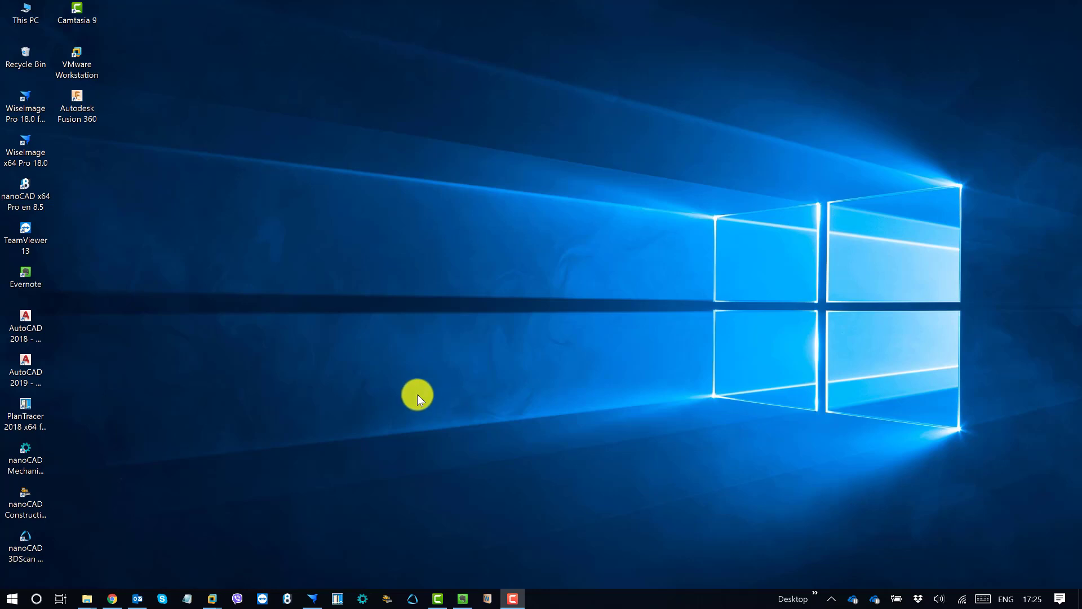
- Switch to Chrome and look through the free trial downloads on the nanoSoft Products page
click(113, 597)
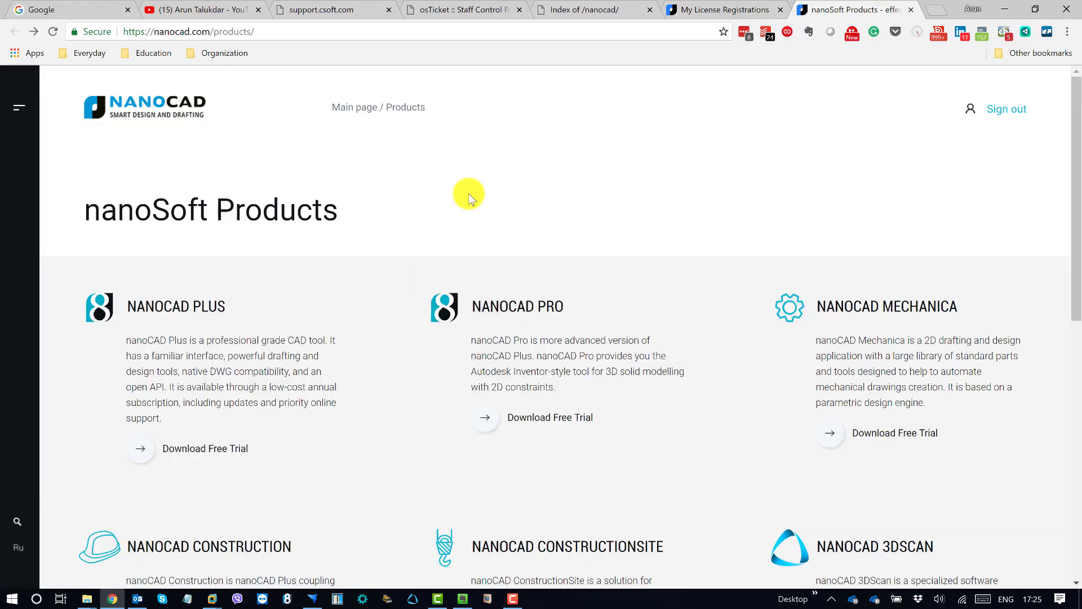
scroll(472, 197, down, 2)
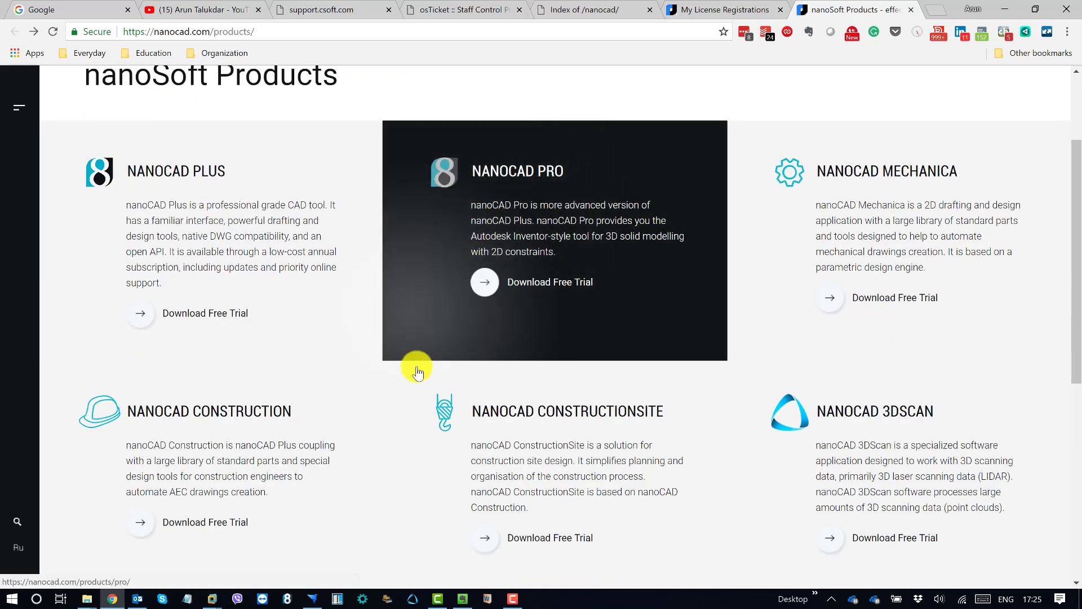
scroll(418, 374, down, 2)
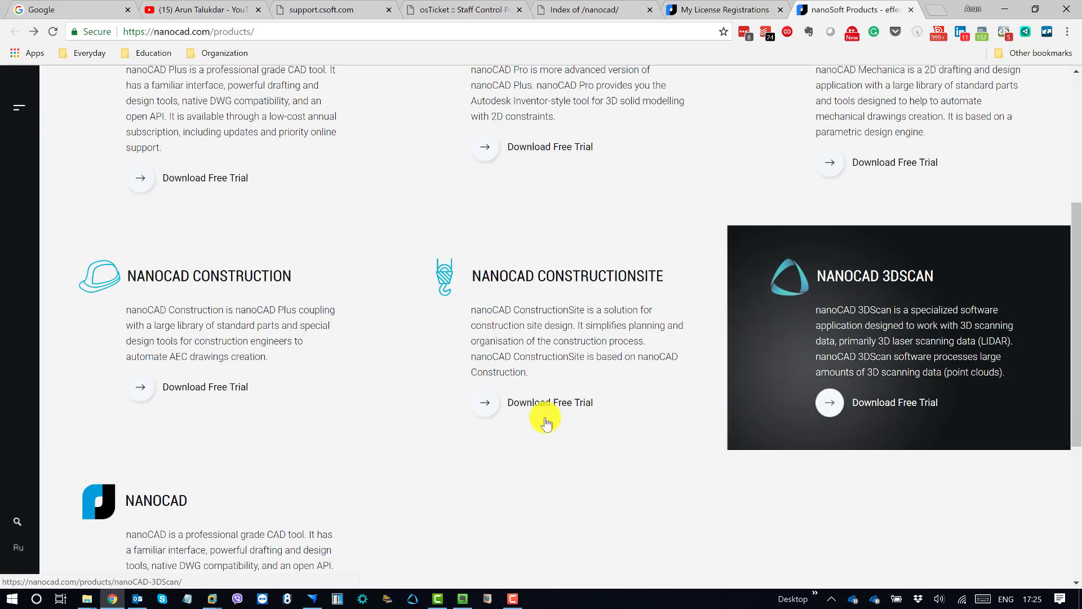
scroll(359, 410, down, 2)
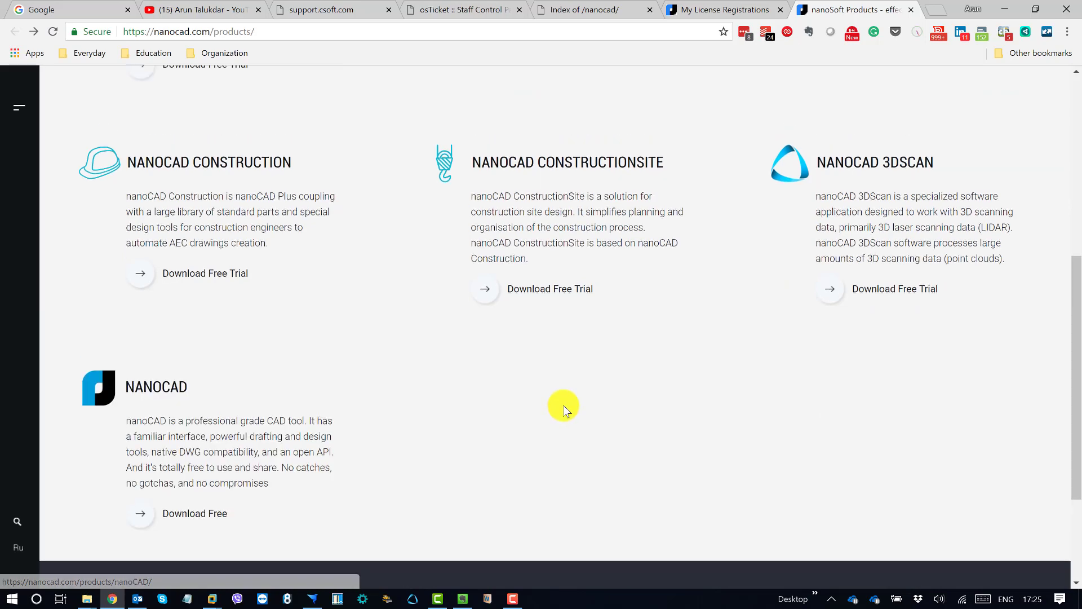
scroll(558, 395, up, 2)
scroll(496, 242, up, 2)
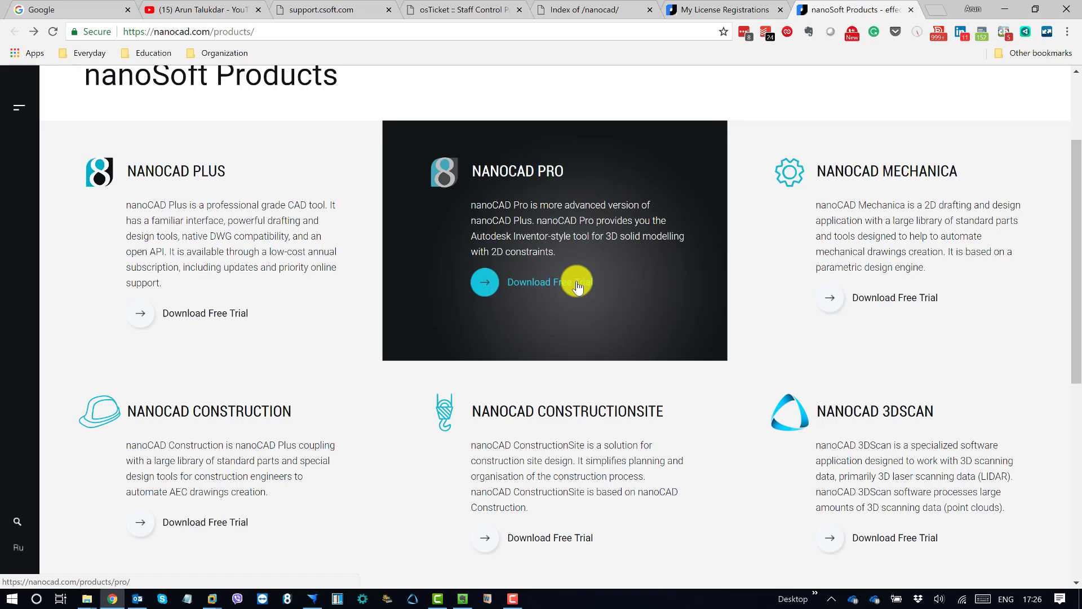
scroll(578, 252, up, 3)
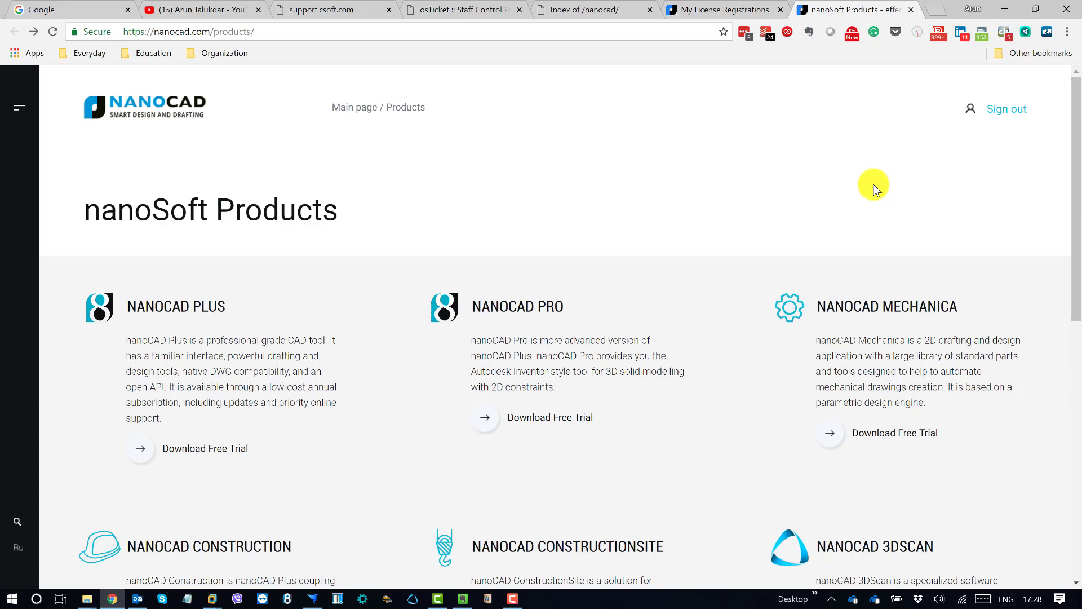
- Go to the My License Registrations page and examine the nanoCAD Plus 8.0 network license, expanding and collapsing its details
click(727, 10)
scroll(620, 195, up, 1)
scroll(561, 190, up, 2)
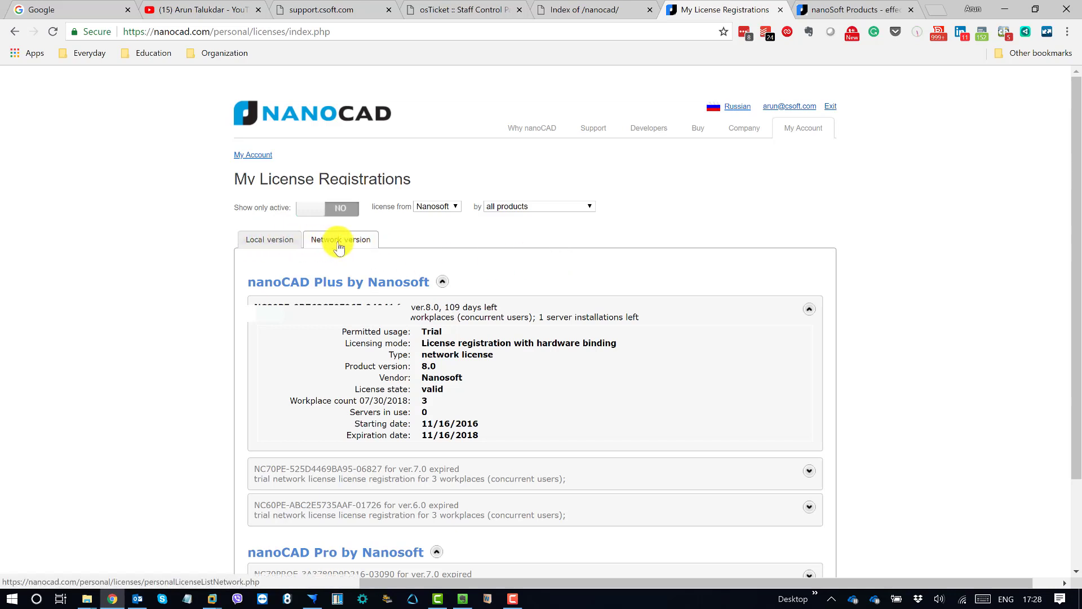
scroll(597, 226, down, 2)
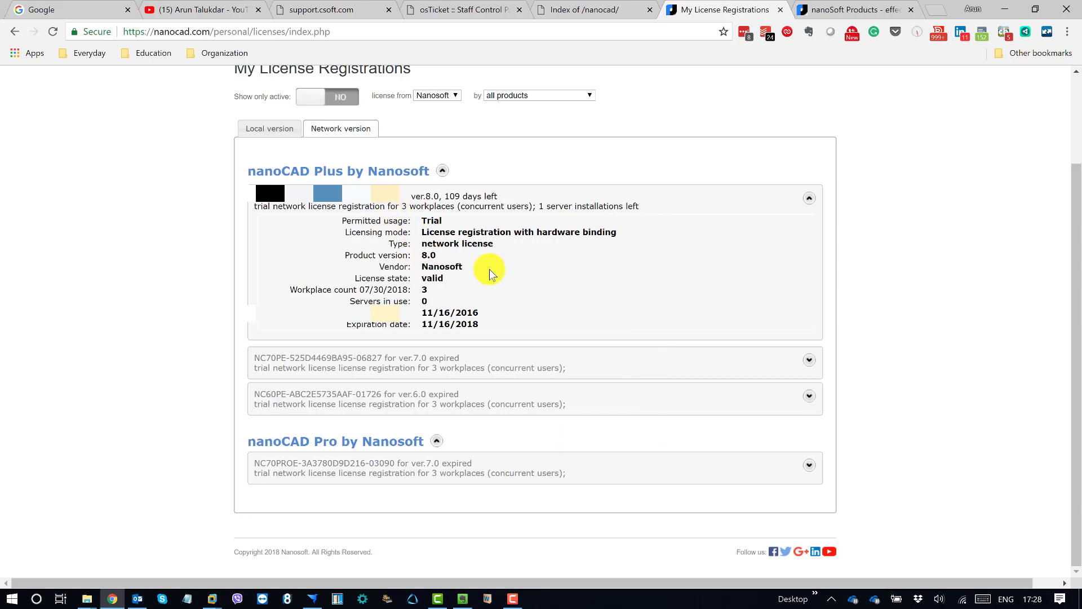
scroll(490, 262, up, 2)
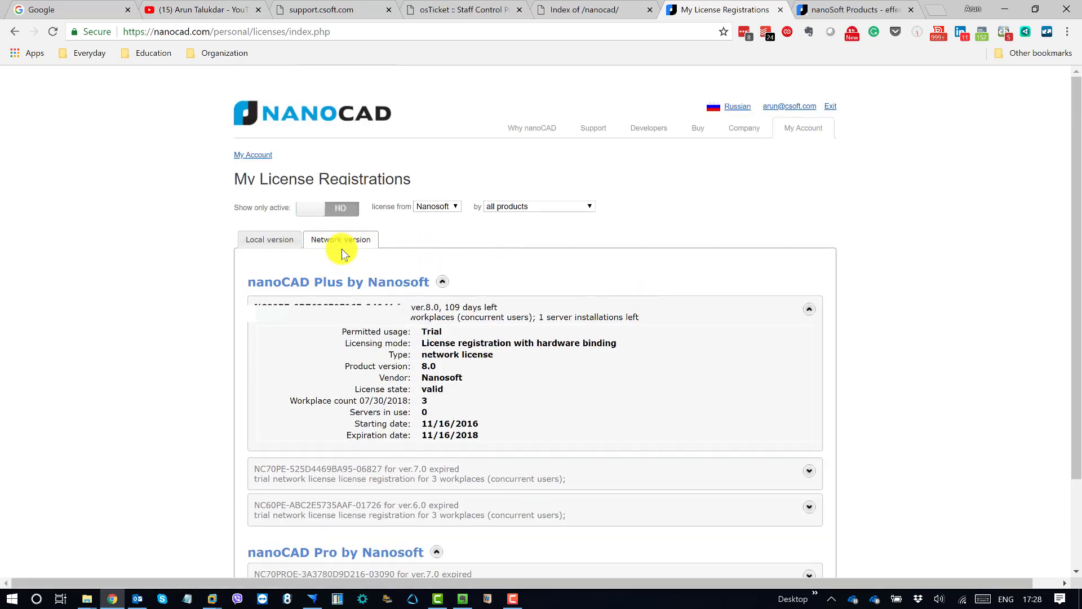
scroll(637, 280, down, 2)
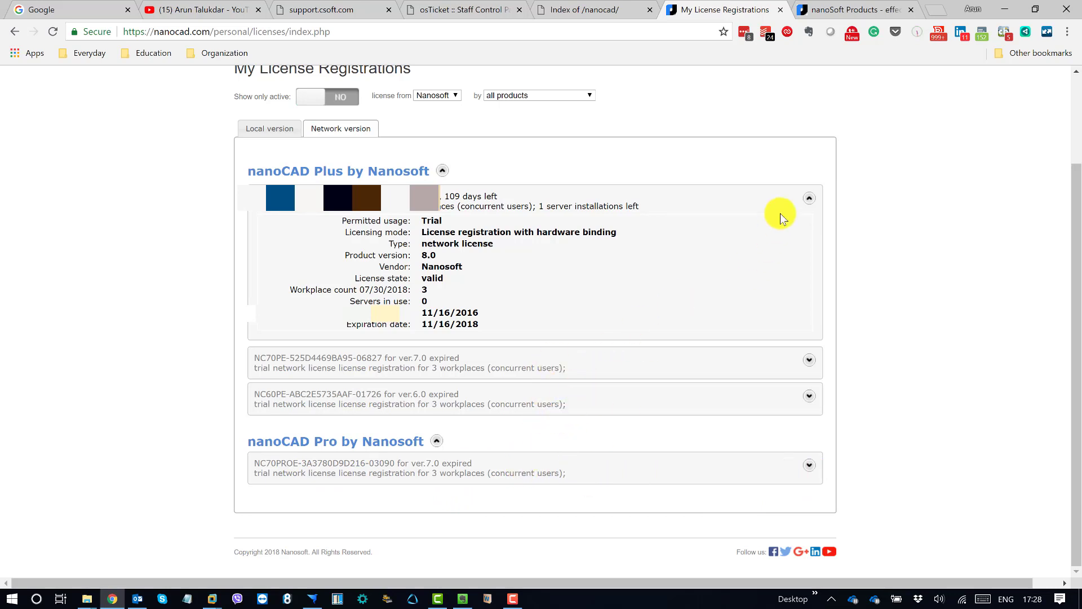
click(808, 198)
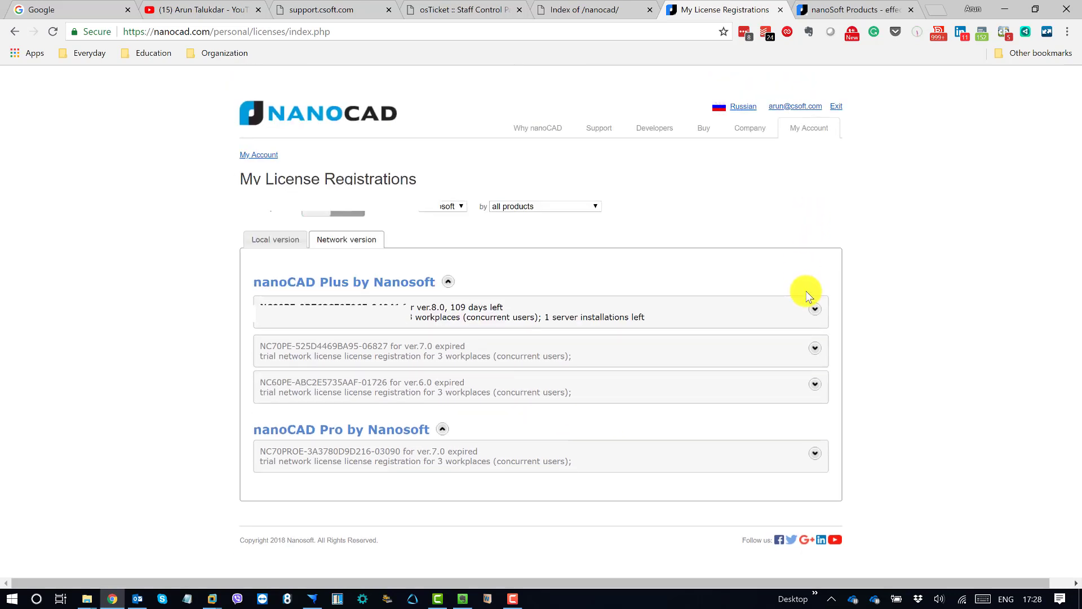
click(813, 312)
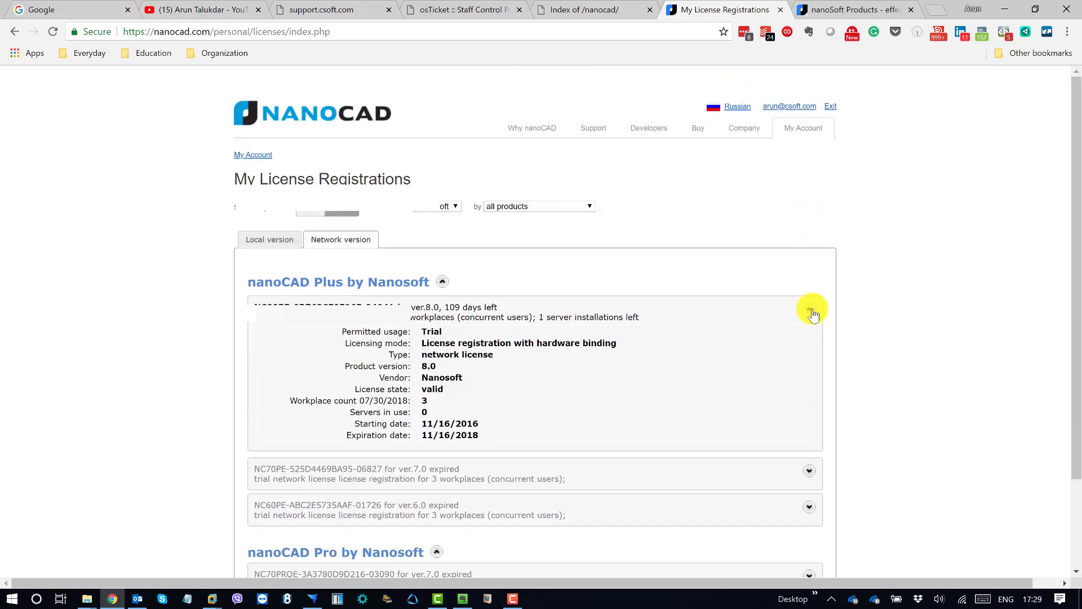
click(811, 311)
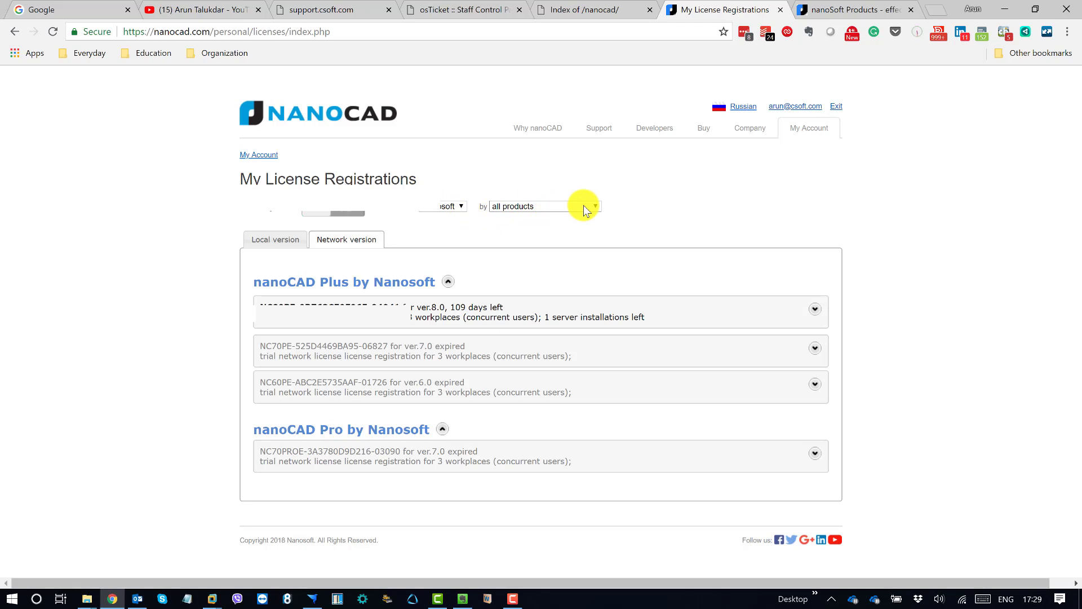
- Filter the license registrations to Nanosoft licenses for nanoCAD Mechanica 6
click(460, 207)
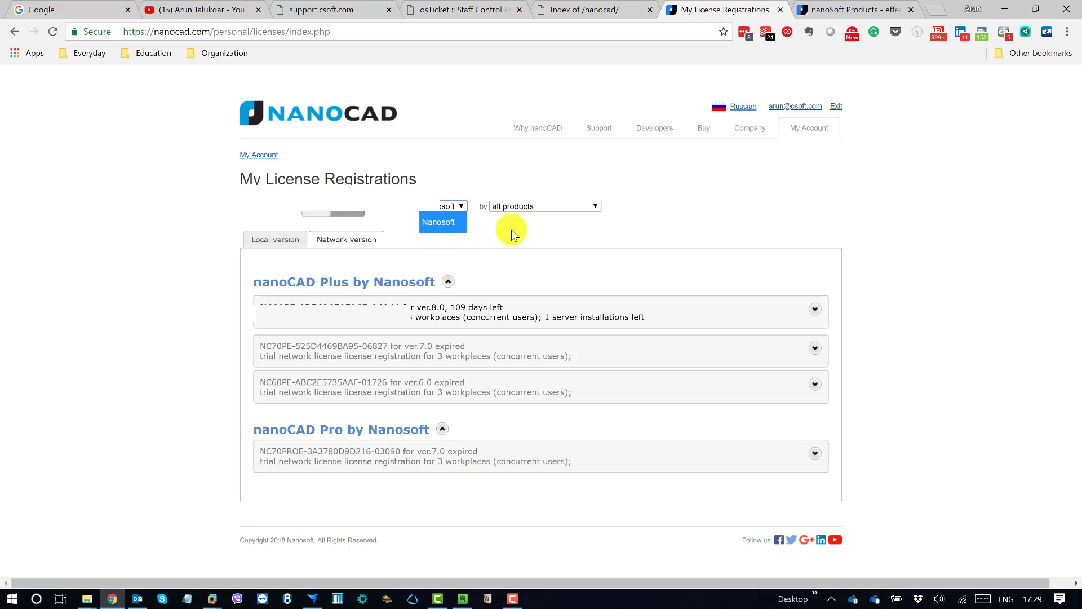
click(450, 222)
click(536, 206)
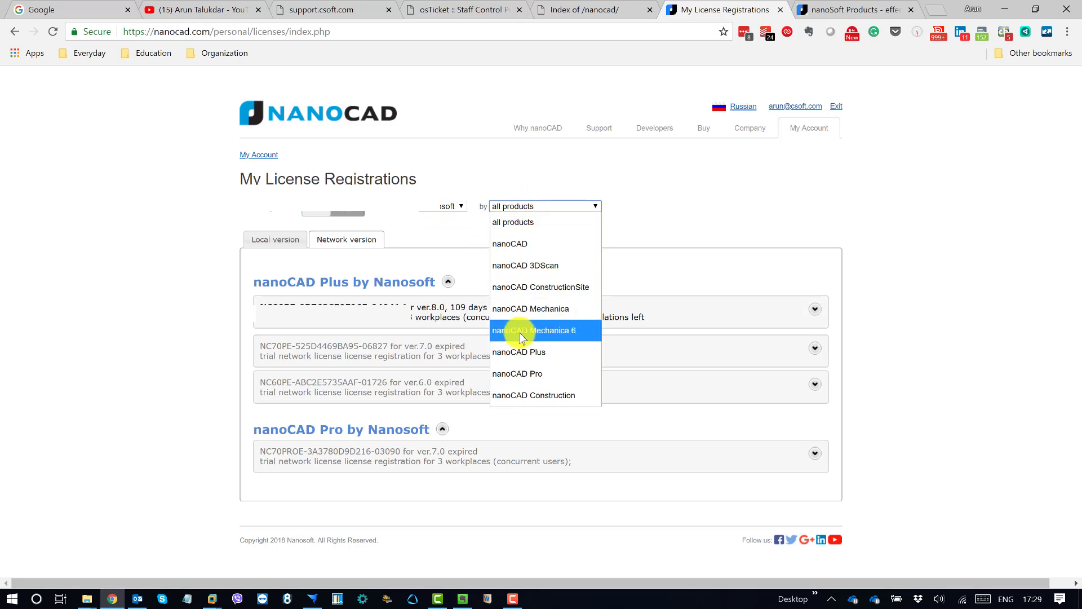
click(572, 331)
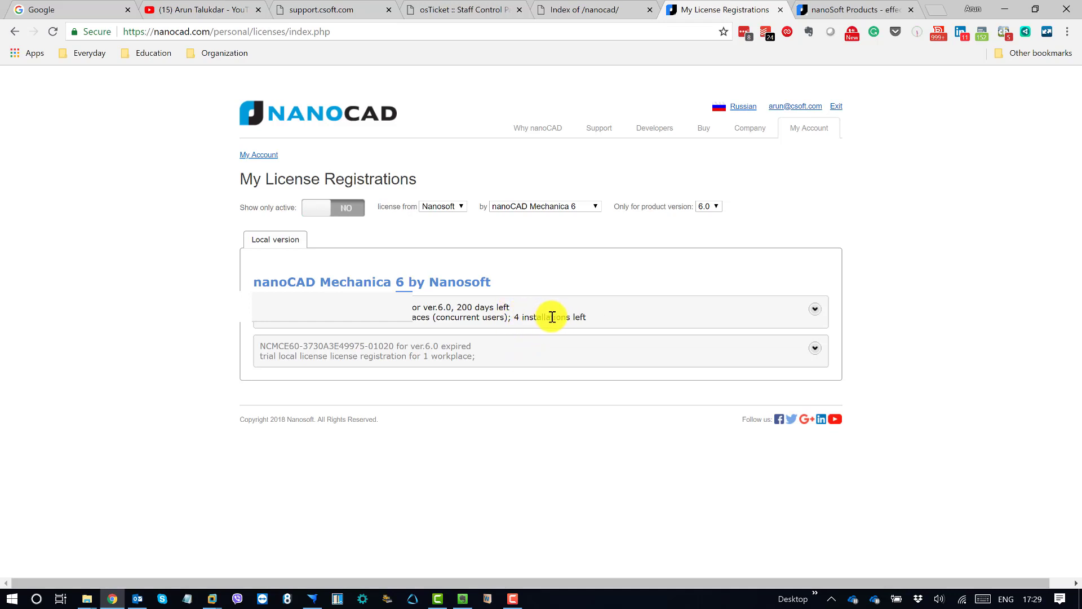
- Expand the active nanoCAD Mechanica 6 license and check its workplace count and workplaces in use
click(814, 312)
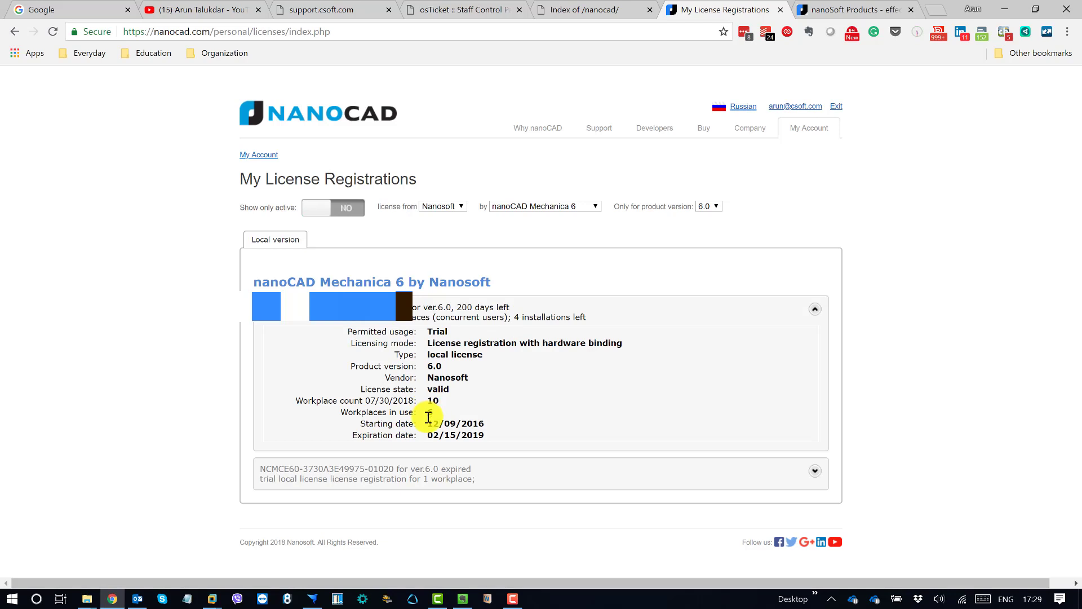
double_click(432, 400)
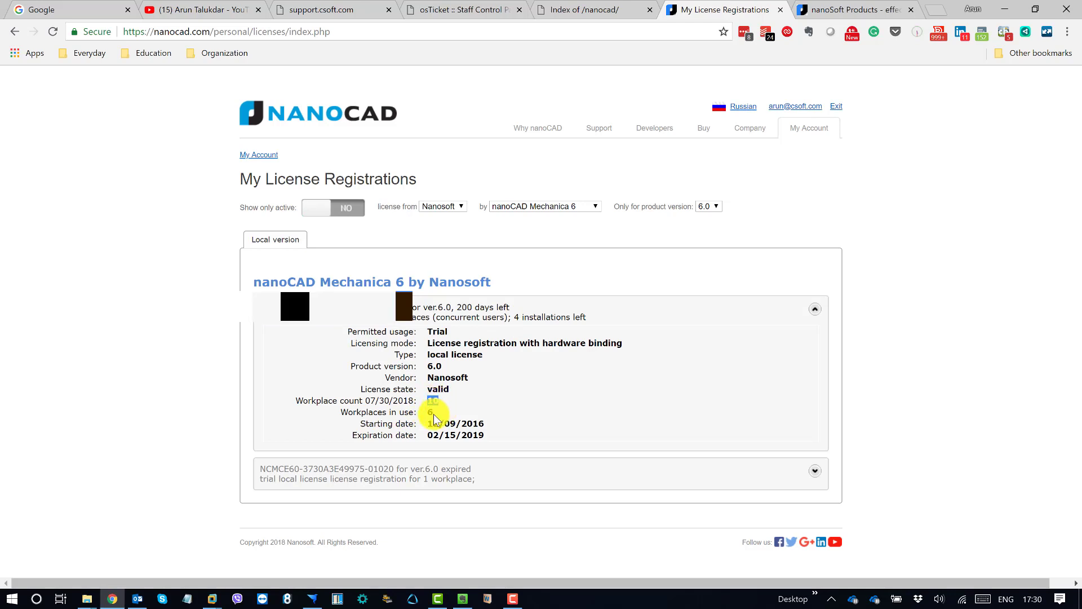
double_click(429, 413)
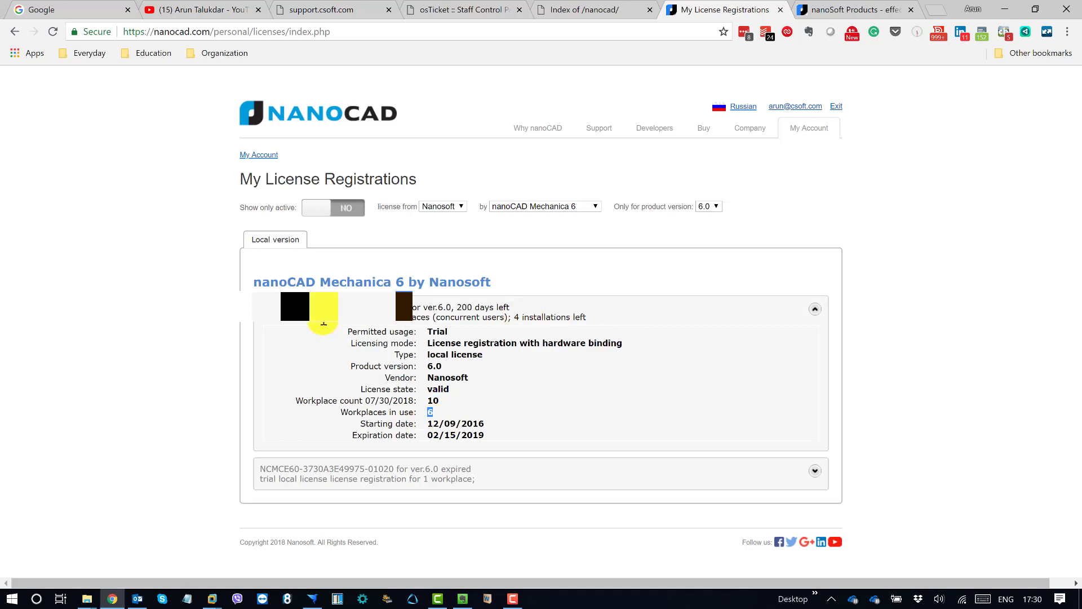
- Copy the serial number of the active nanoCAD Mechanica 6 license
drag(260, 308, 403, 304)
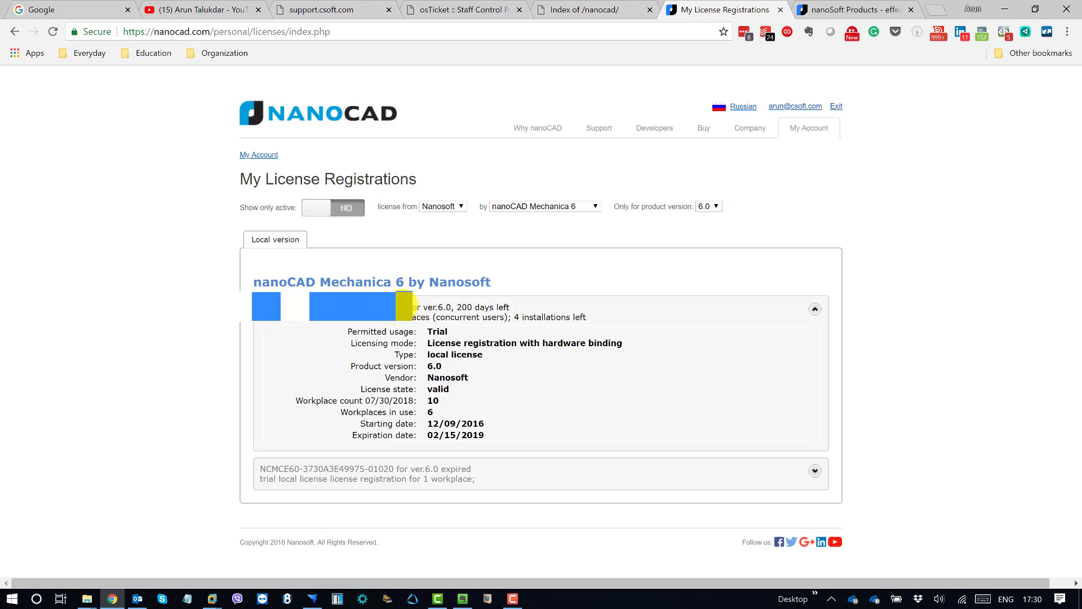
right_click(426, 305)
click(464, 313)
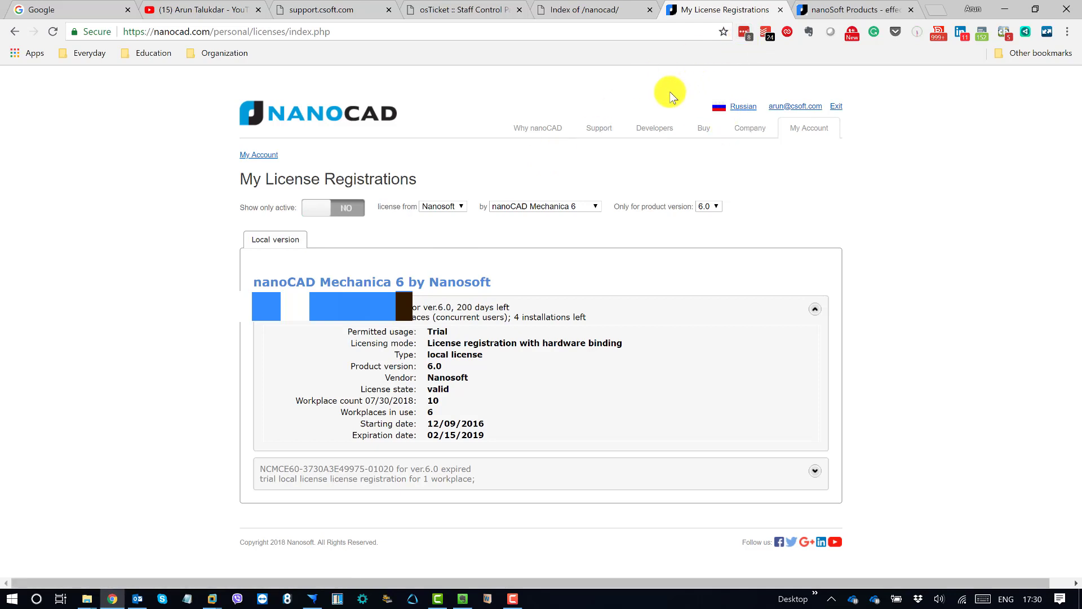
- Look through the installer files in the ftp.nanocad.com/nanocad/ listing, and return to the nanoSoft Products page
click(615, 9)
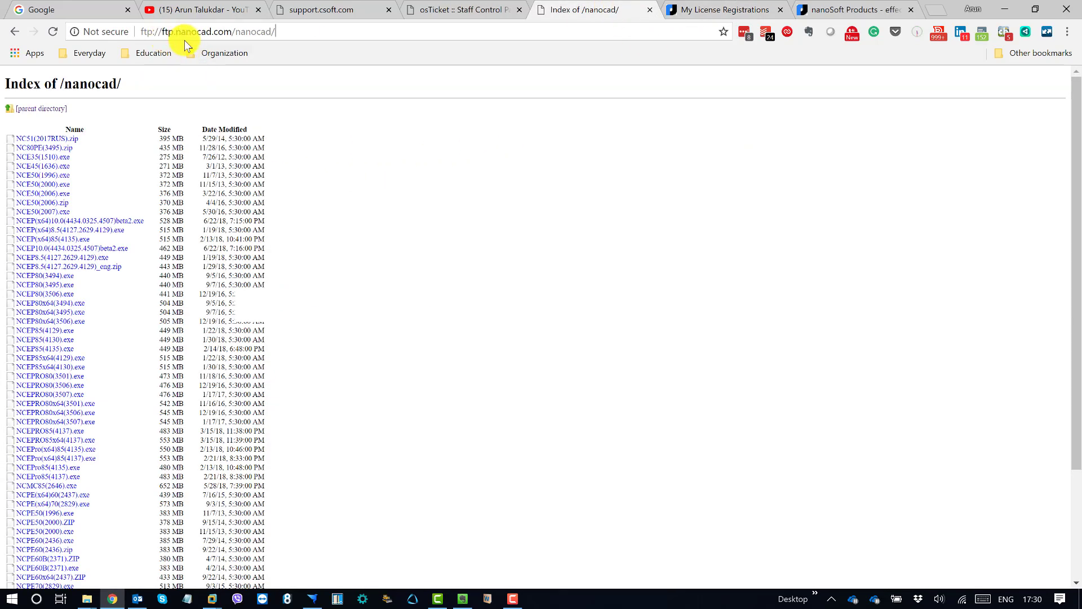
scroll(184, 192, down, 3)
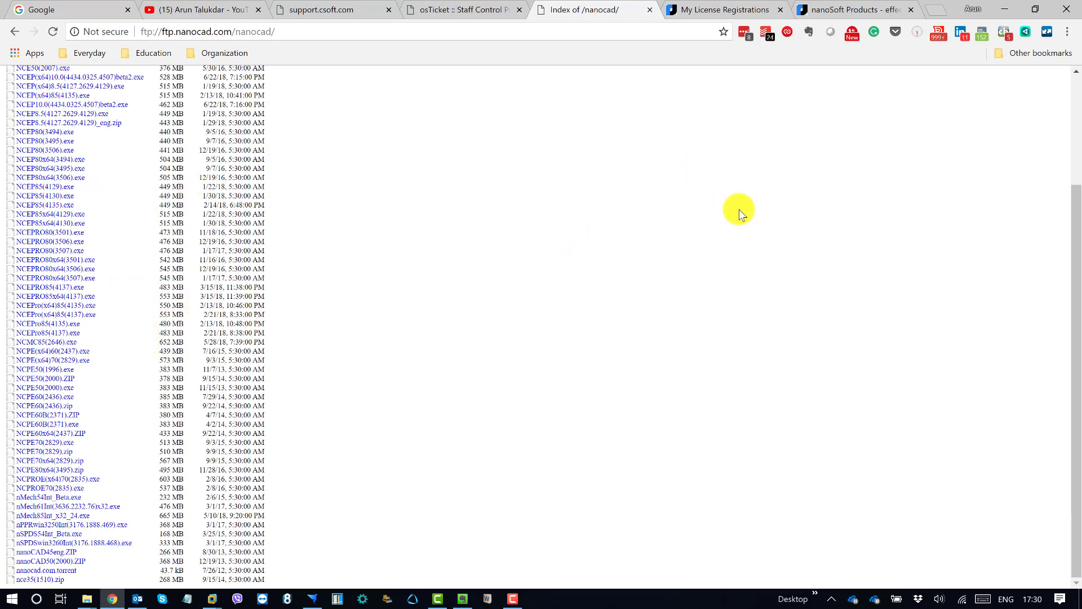
scroll(735, 213, up, 3)
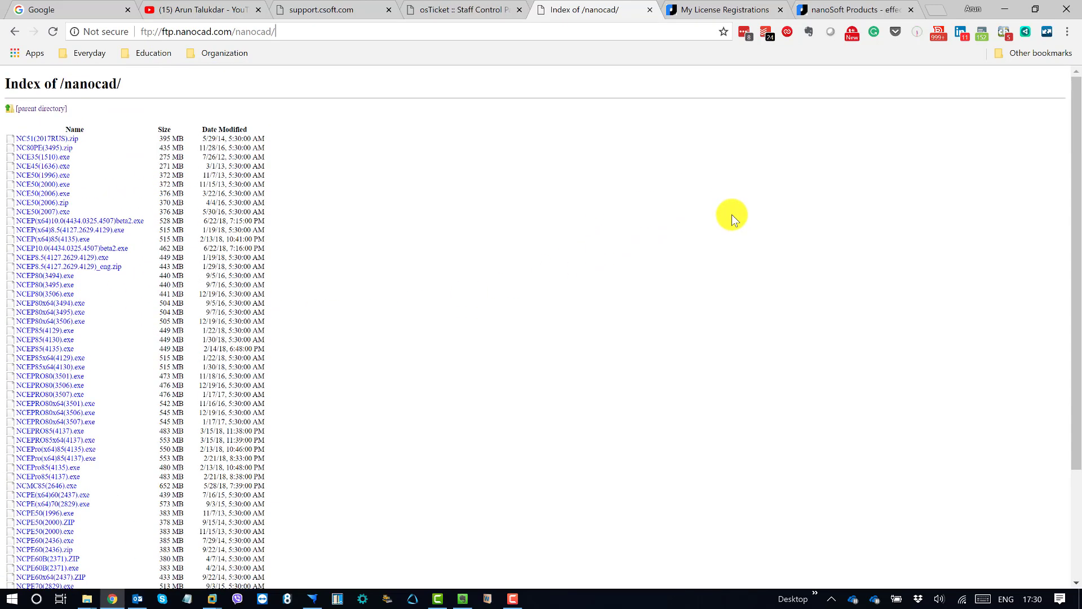
click(722, 9)
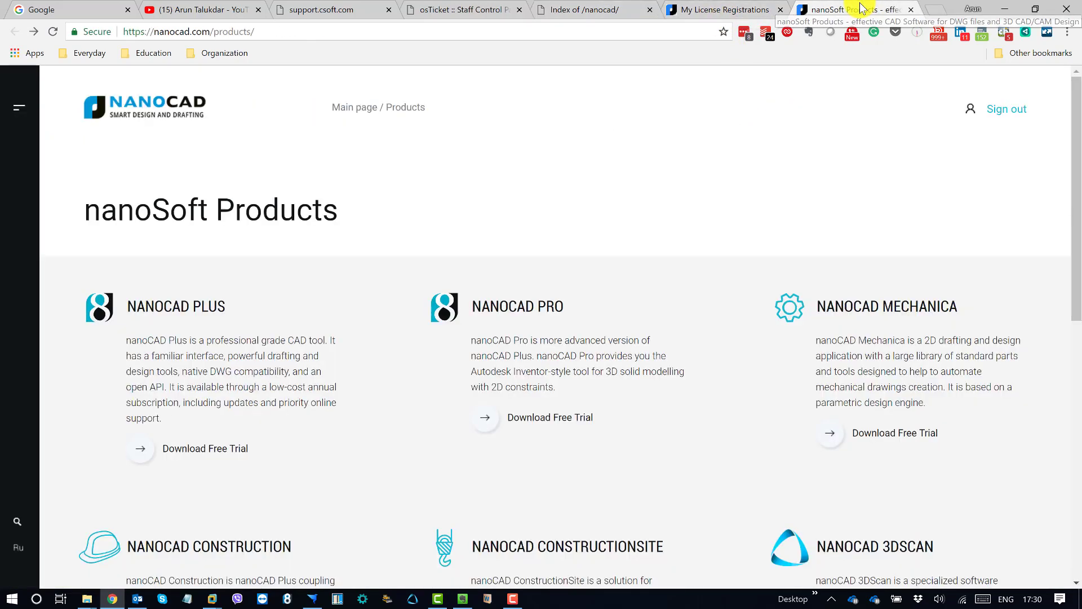
click(861, 8)
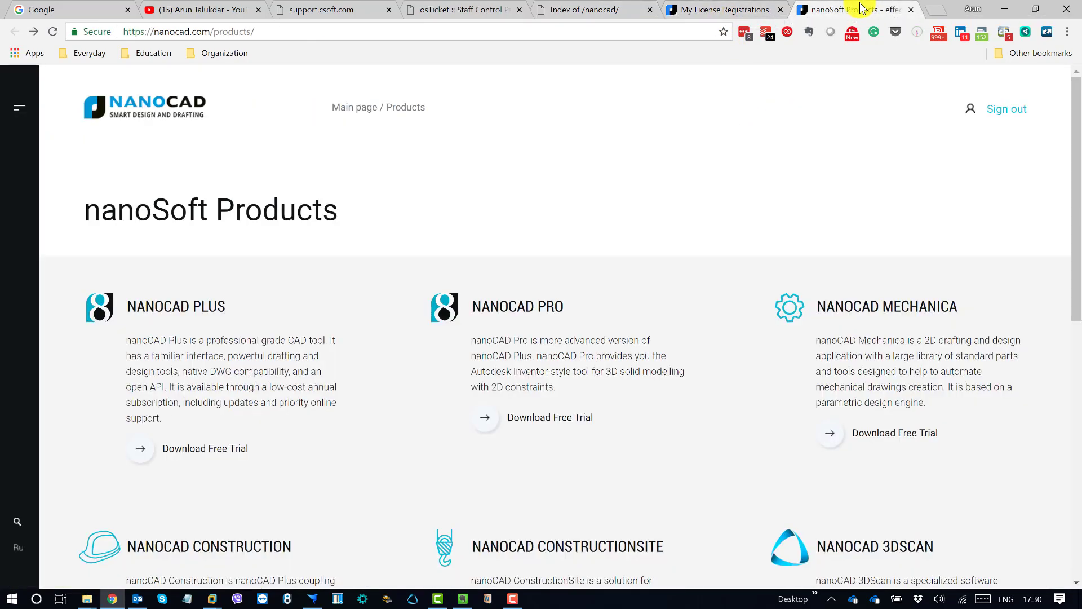
- Minimize the browser and run the installer nMech61Int(3636.2232.76)x32.exe from the Downloads folder
click(1010, 10)
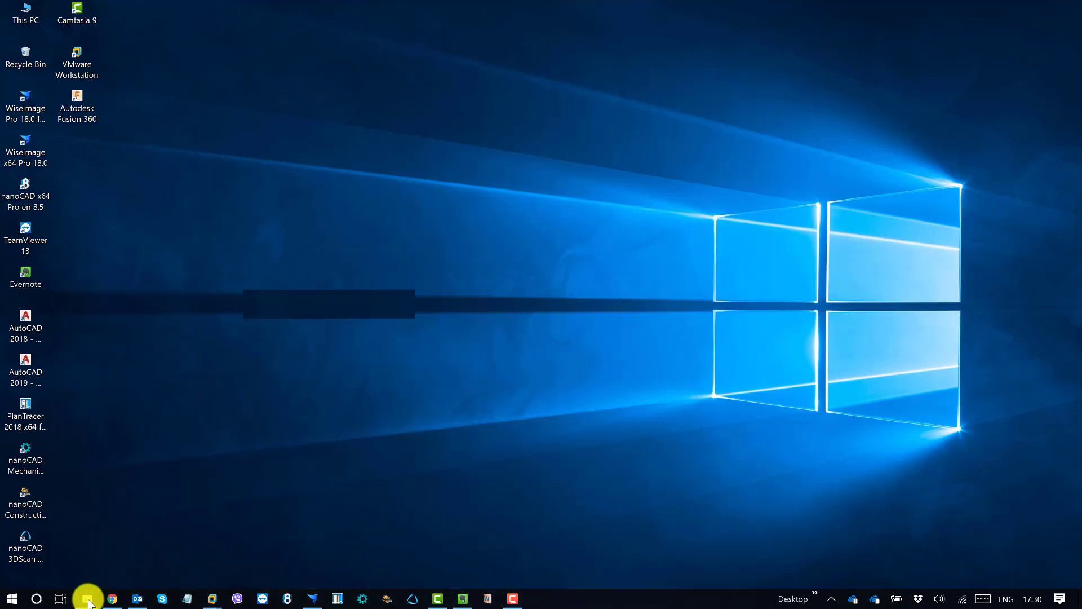
mouse_move(88, 602)
click(58, 566)
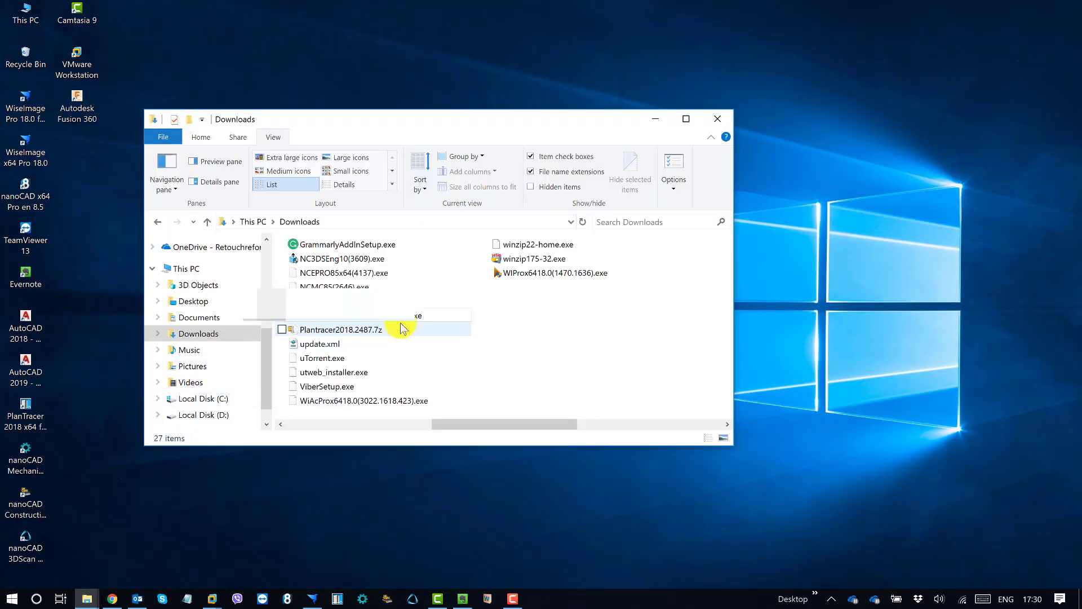
drag(526, 121, 617, 119)
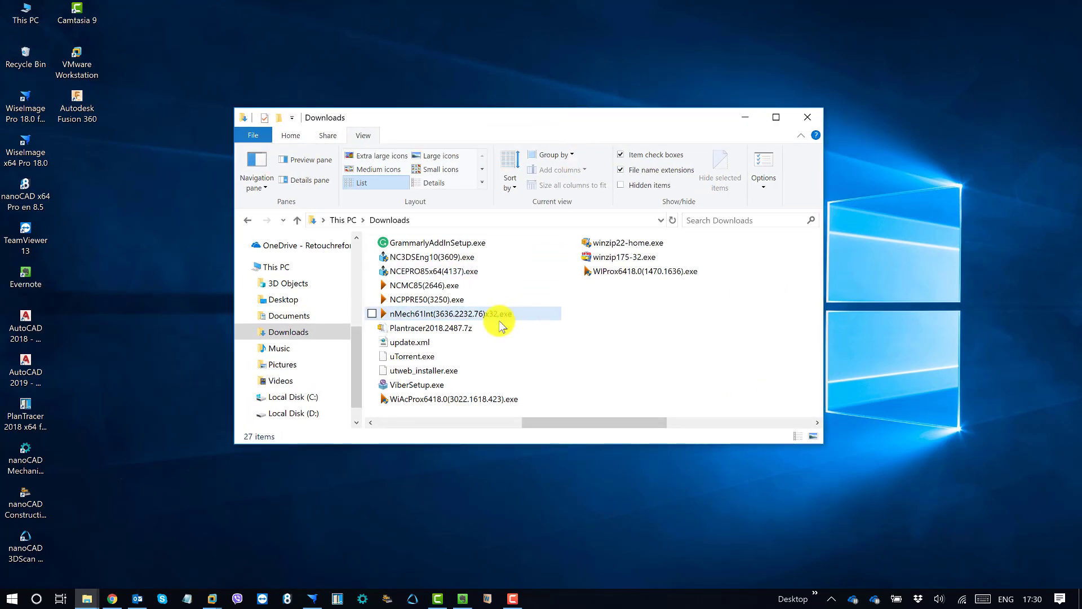
click(458, 314)
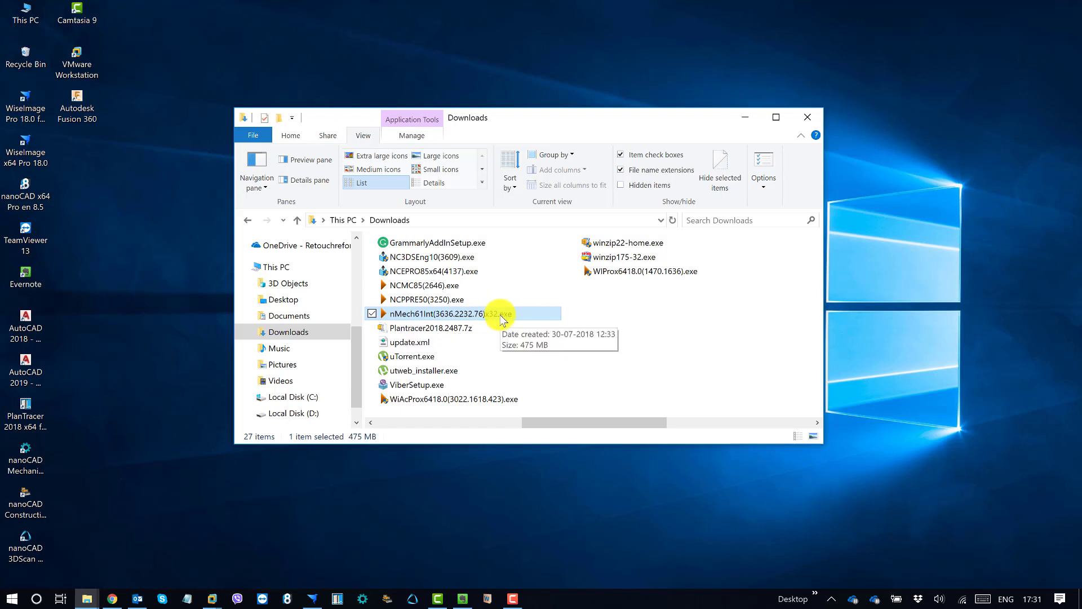
double_click(500, 316)
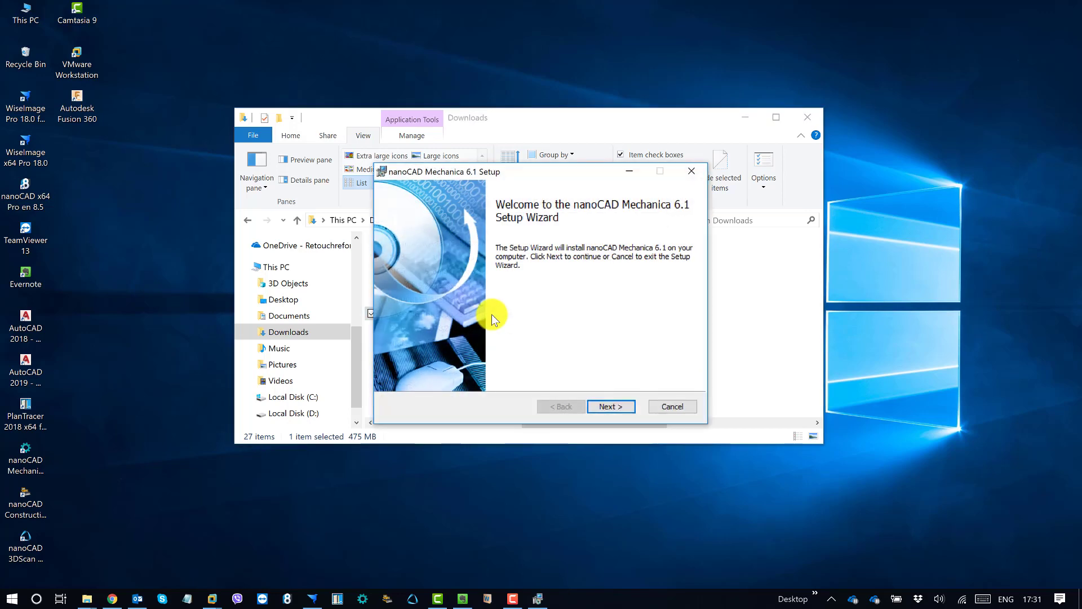
drag(530, 182, 586, 212)
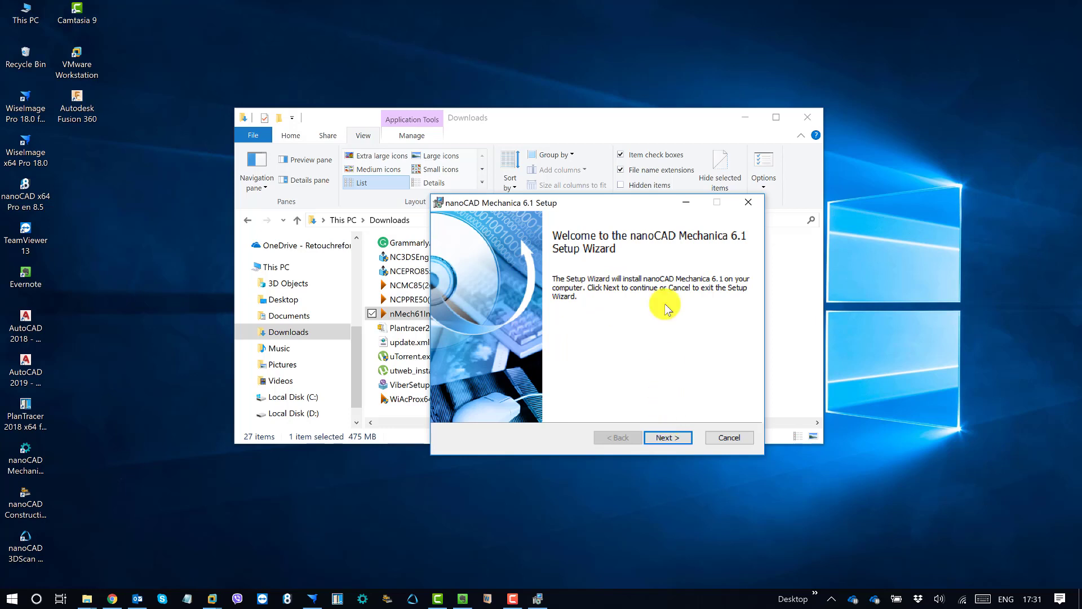
click(669, 438)
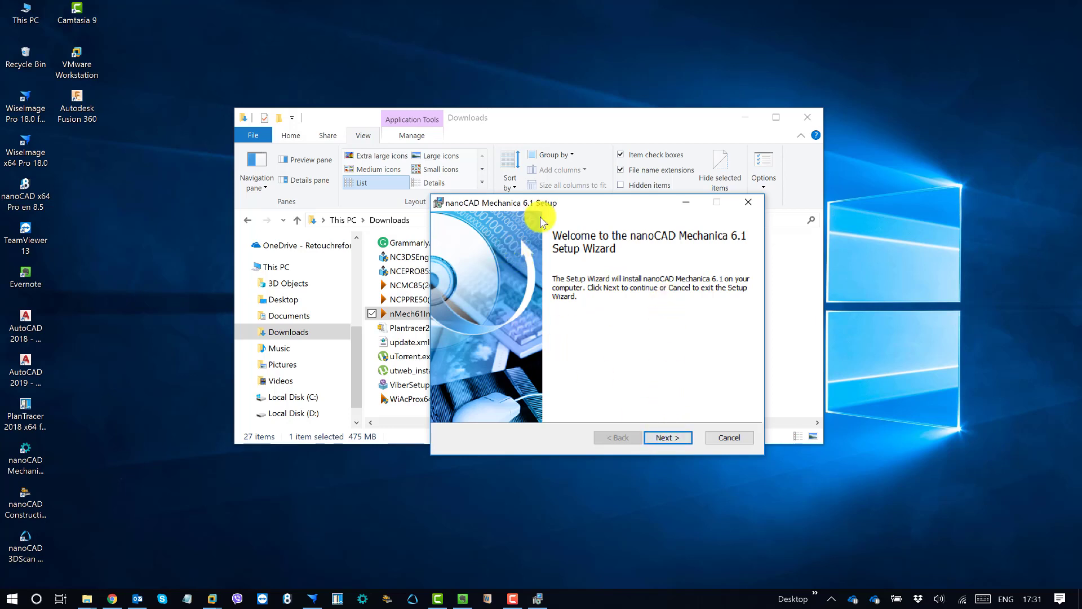
drag(558, 202, 560, 234)
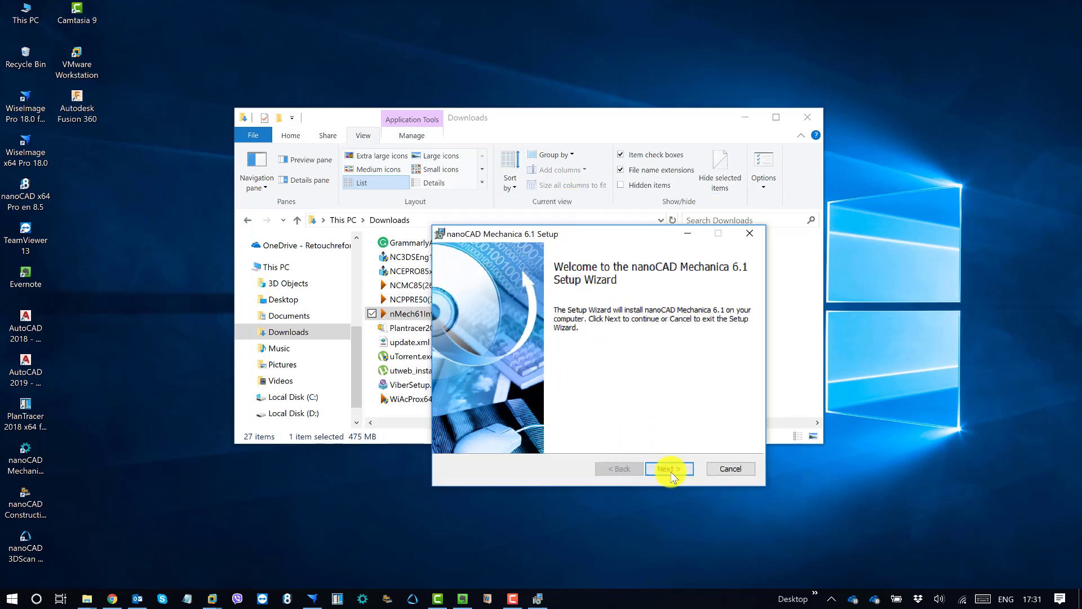
drag(645, 249, 565, 241)
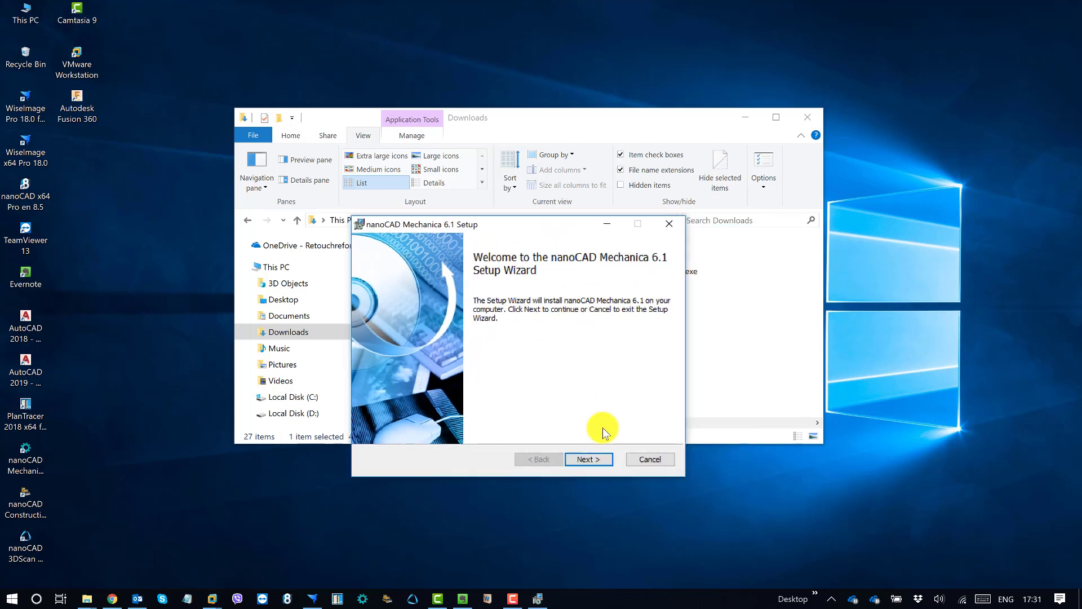
- Accept the End-User License Agreement after skimming its text to the end, and continue to the customer information
click(596, 461)
click(480, 428)
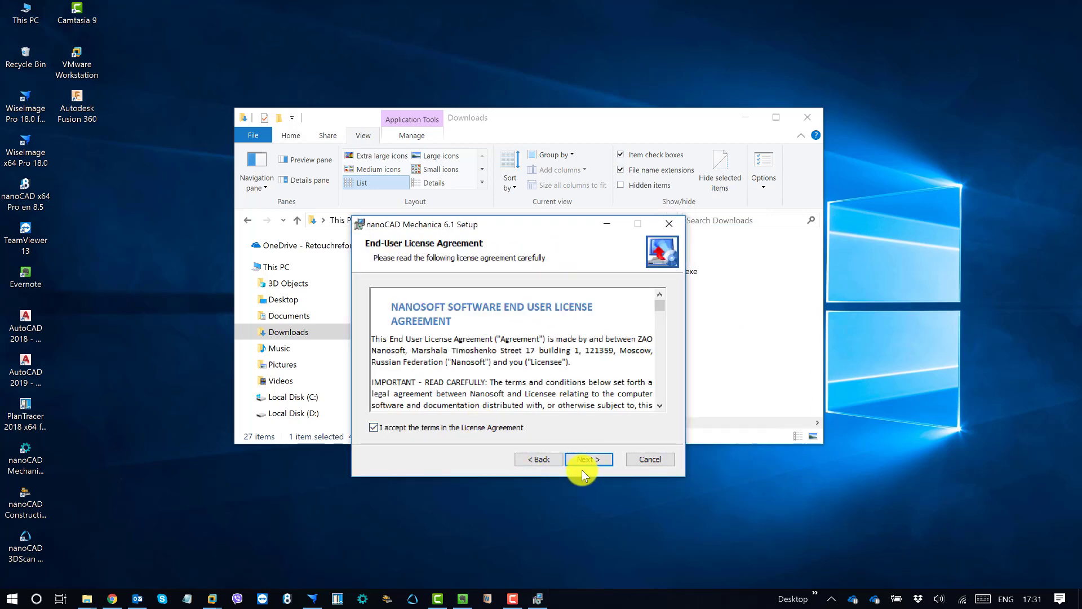
drag(659, 306, 662, 410)
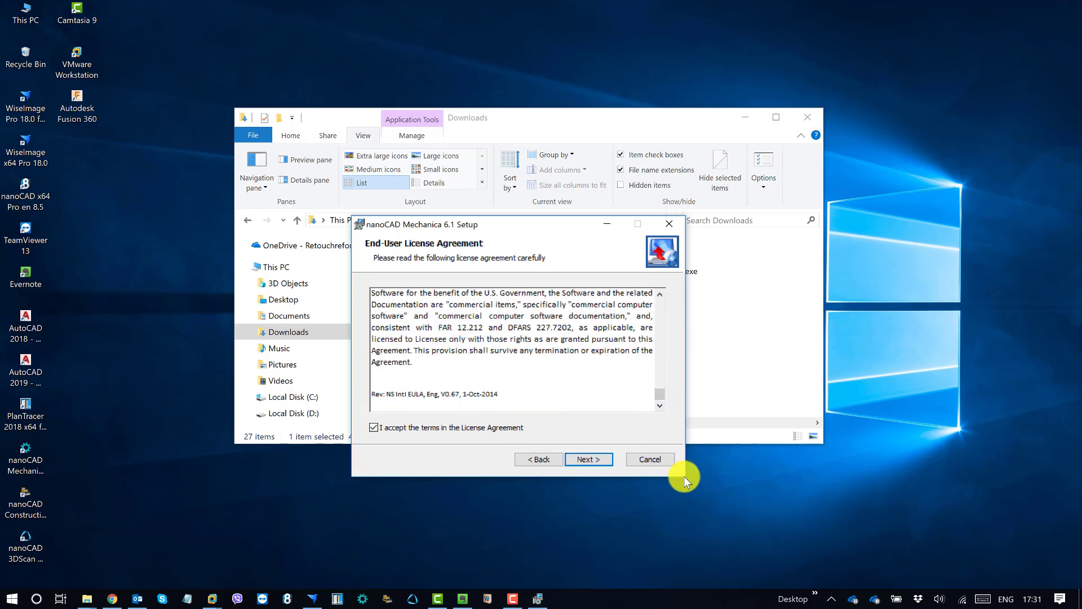
drag(660, 389, 656, 298)
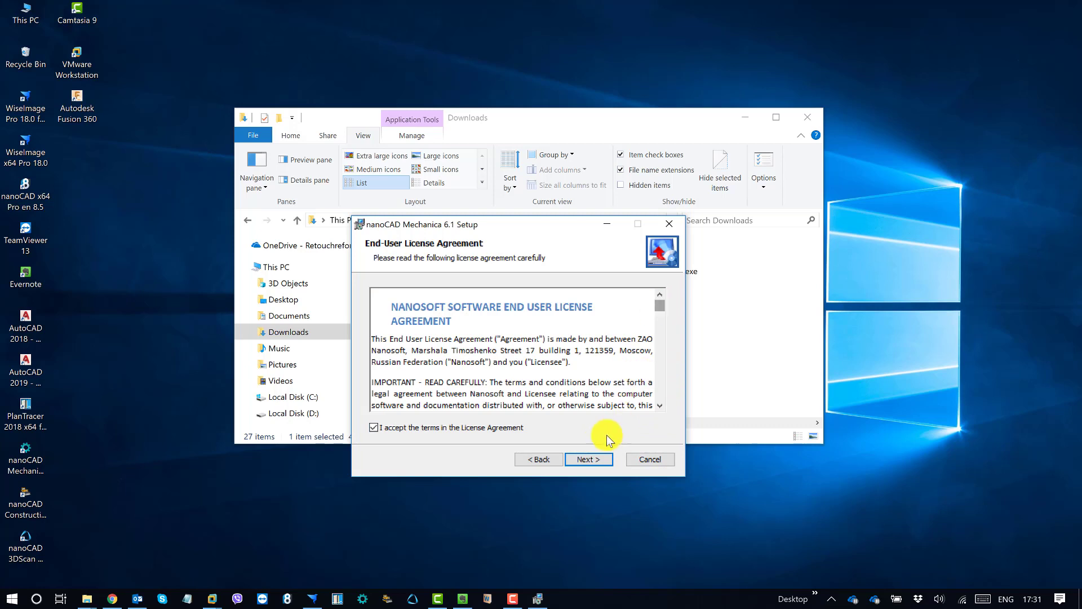
click(588, 460)
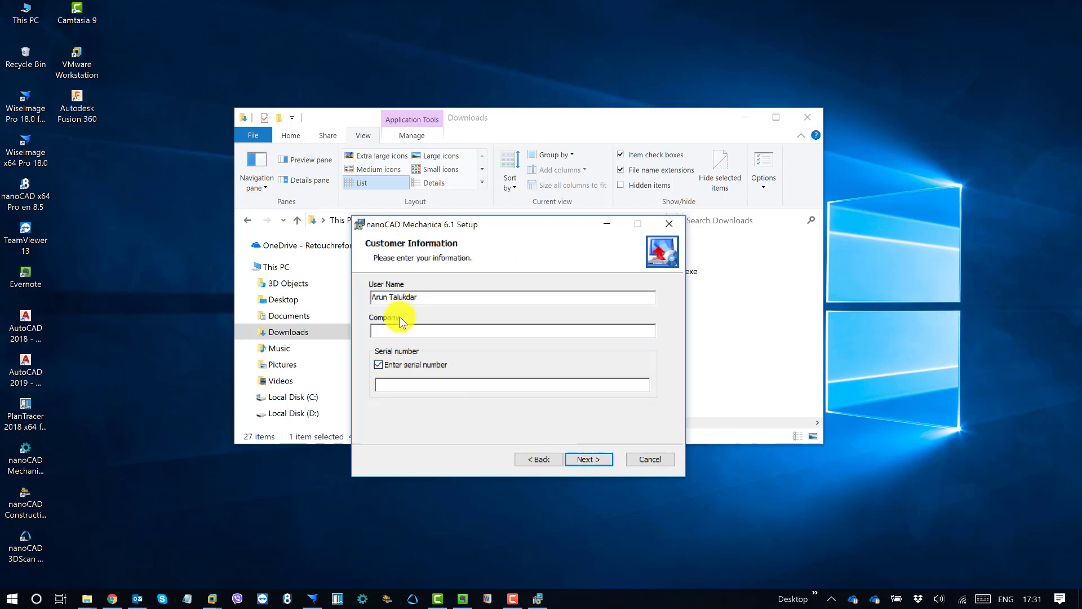
- Enter nanoCAD India as the company in the customer information
click(406, 331)
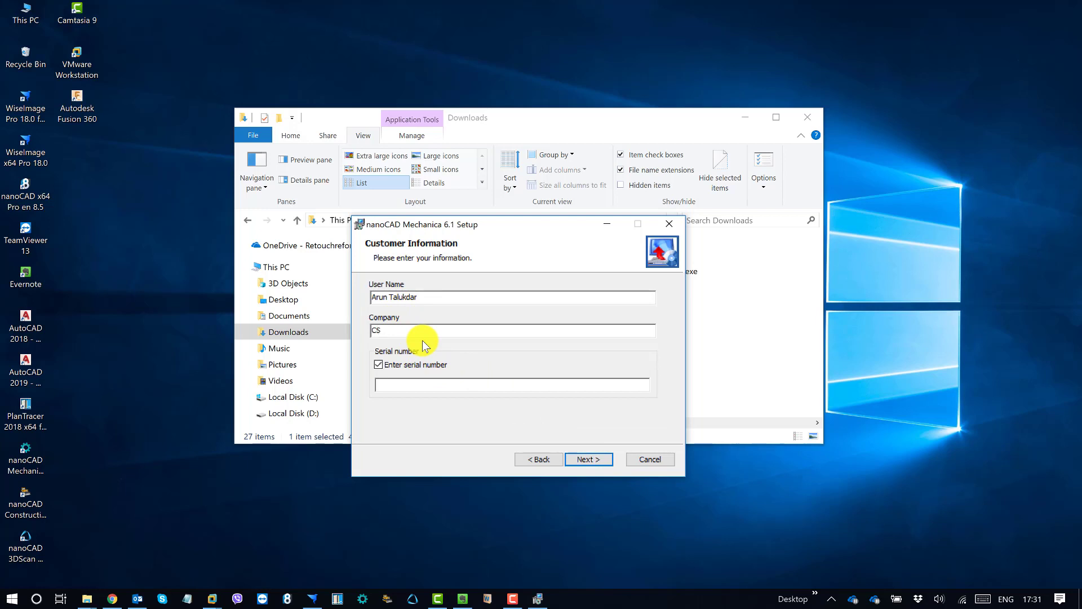
text(CS)
key(BackSpace)
key(BackSpace)
text(nanoCAd)
click(396, 388)
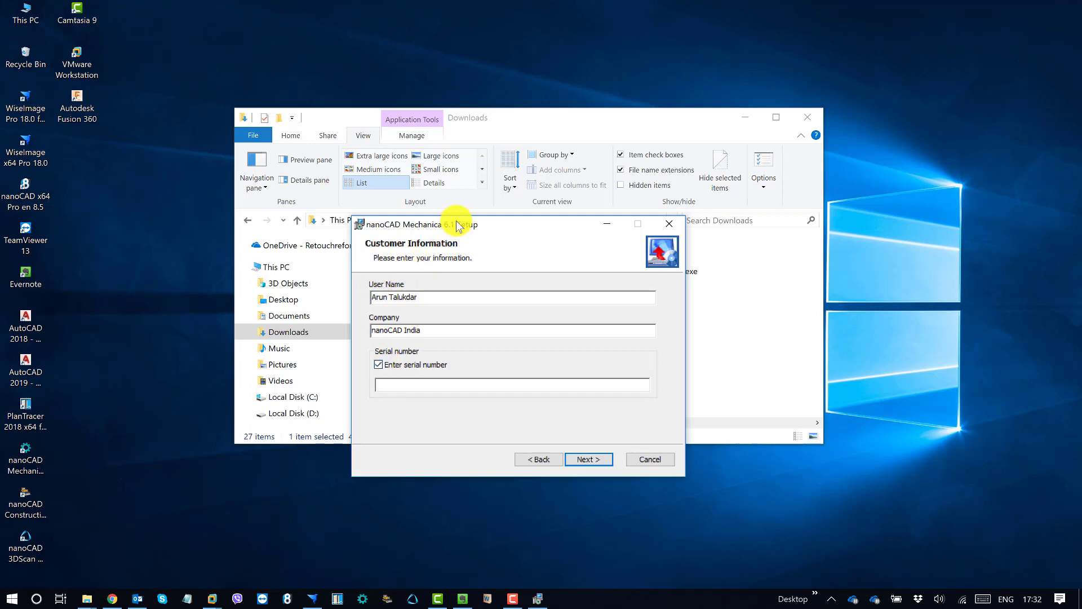
drag(458, 226, 448, 212)
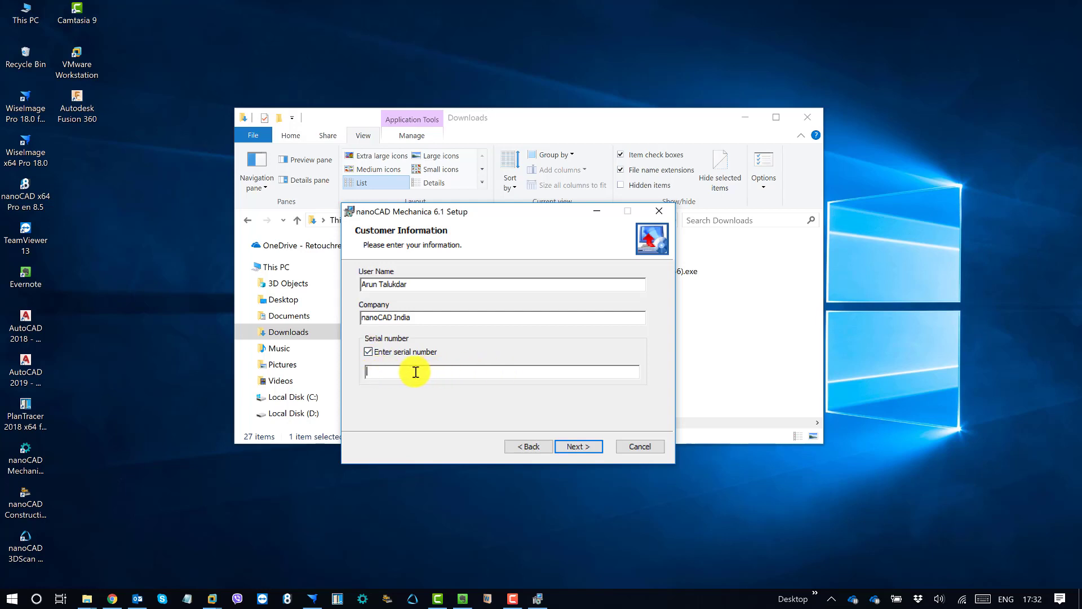
click(429, 317)
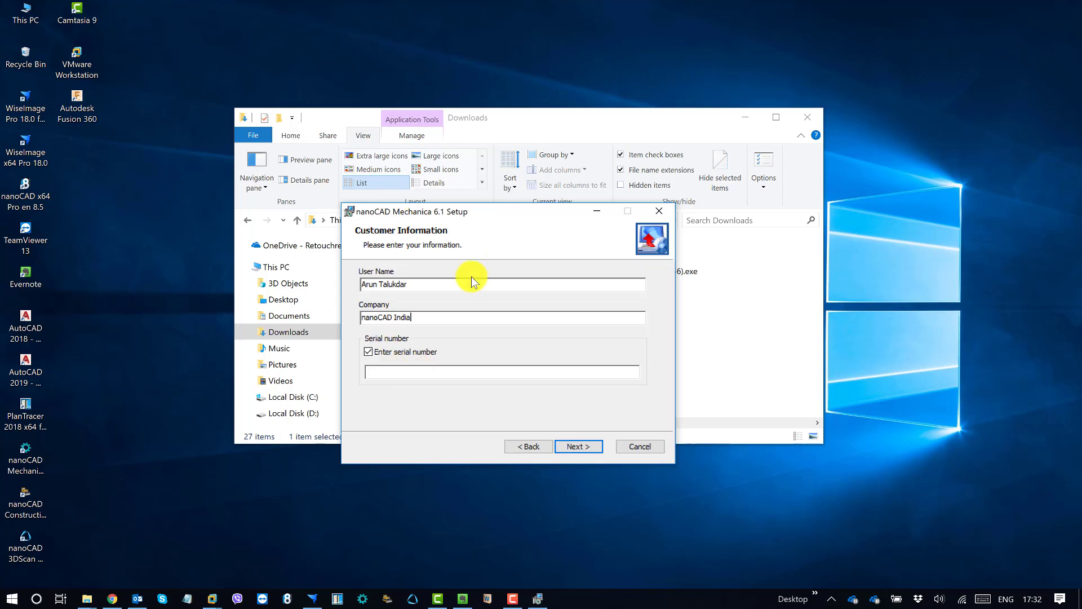
drag(473, 212, 501, 211)
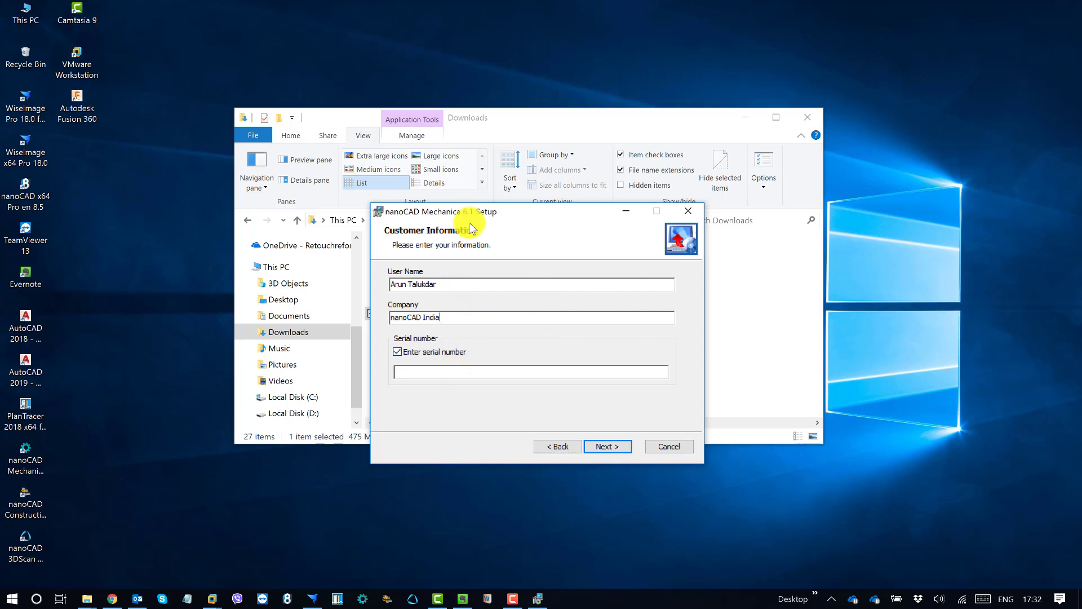
- Keep serial number entry enabled, paste the copied license serial number, and continue to the destination folder
click(397, 352)
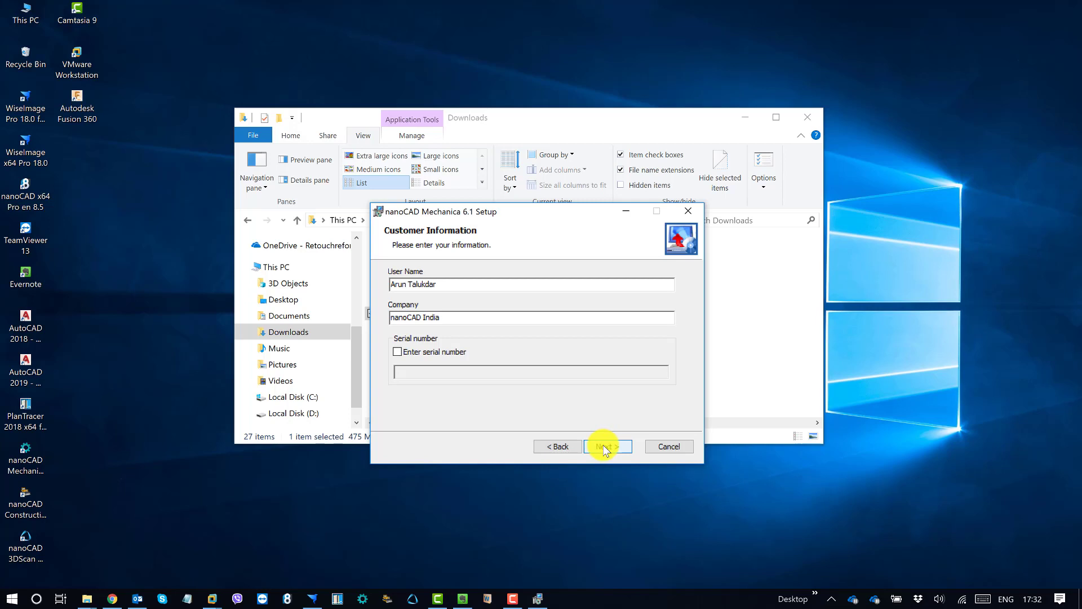
click(441, 354)
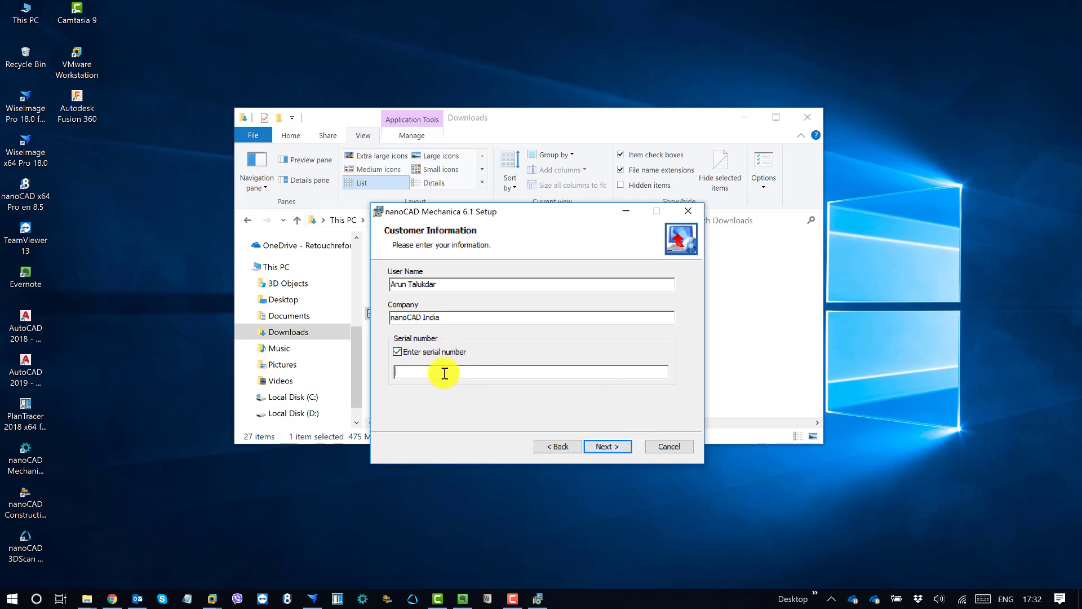
click(445, 373)
key(ctrl+v)
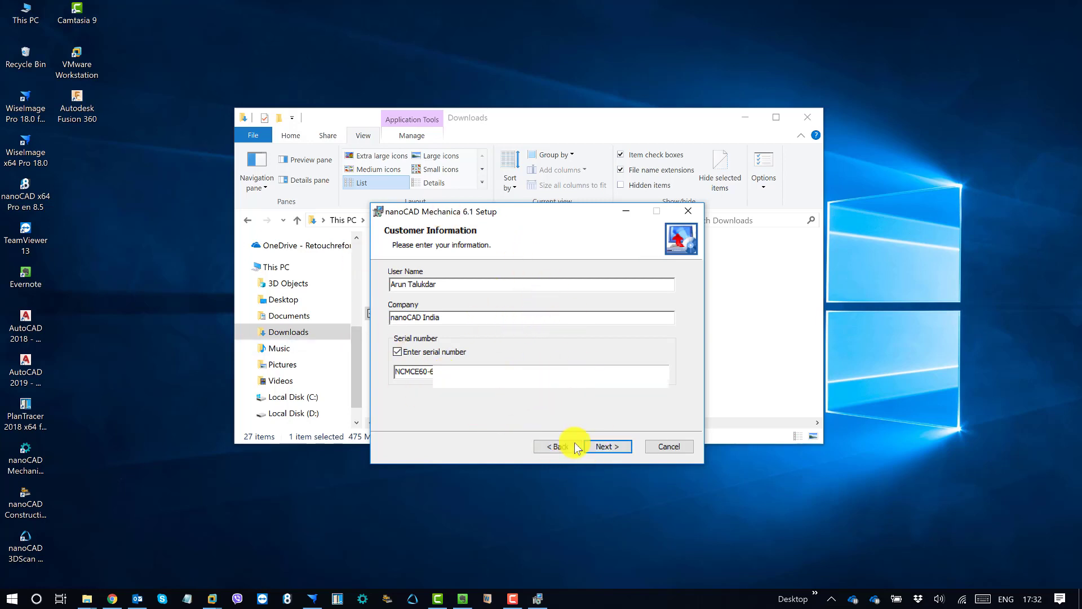
click(607, 447)
click(608, 448)
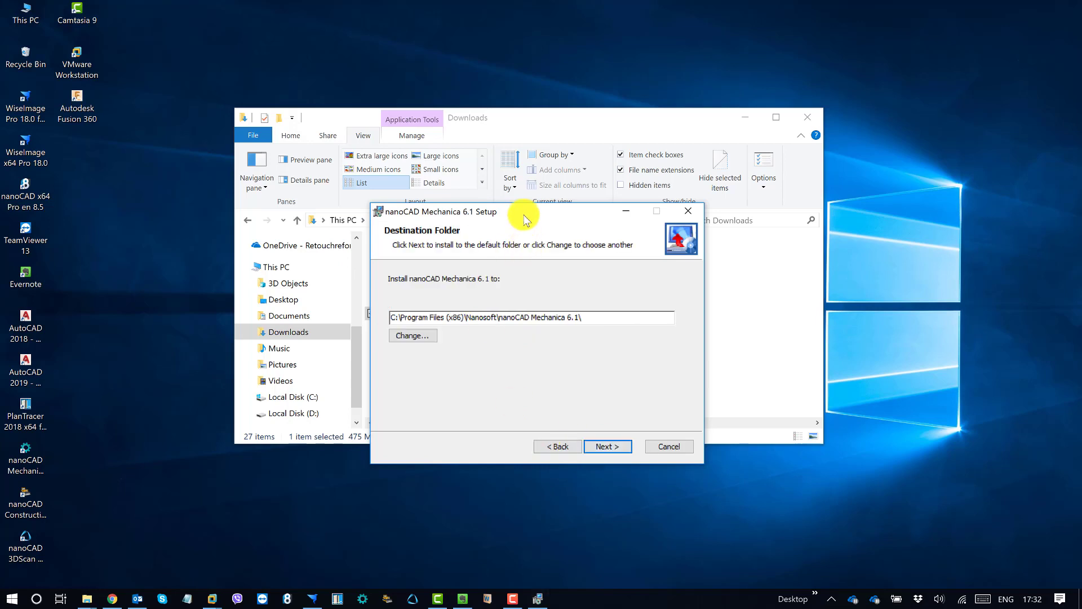
- Check the destination folder options and accept C:\Program Files (x86)\Nanosoft\nanoCAD Mechanica 6.1\ as the install location
drag(525, 217, 525, 208)
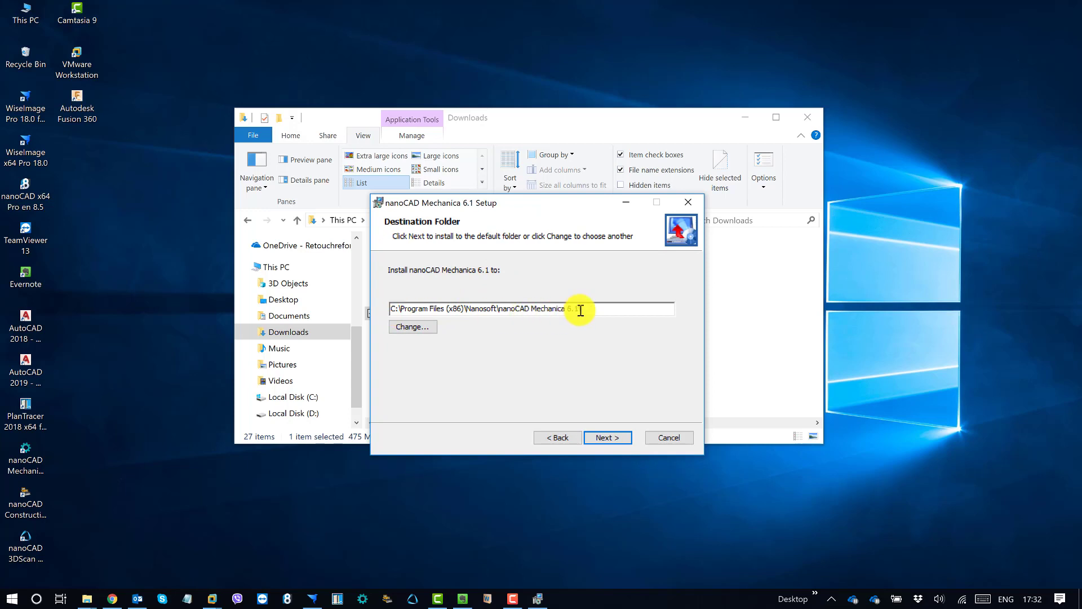
click(590, 310)
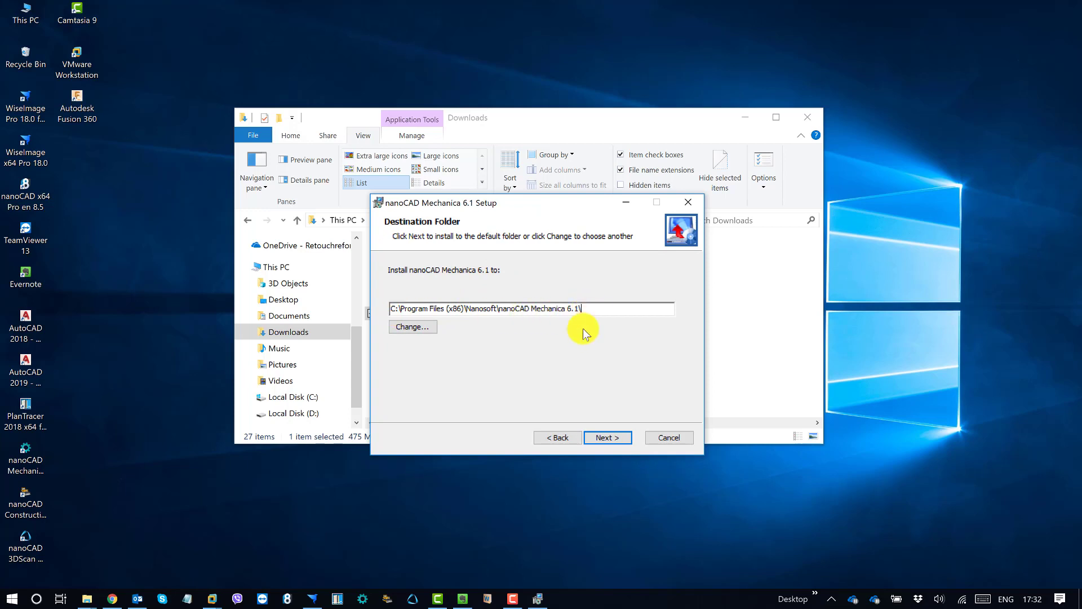
click(417, 326)
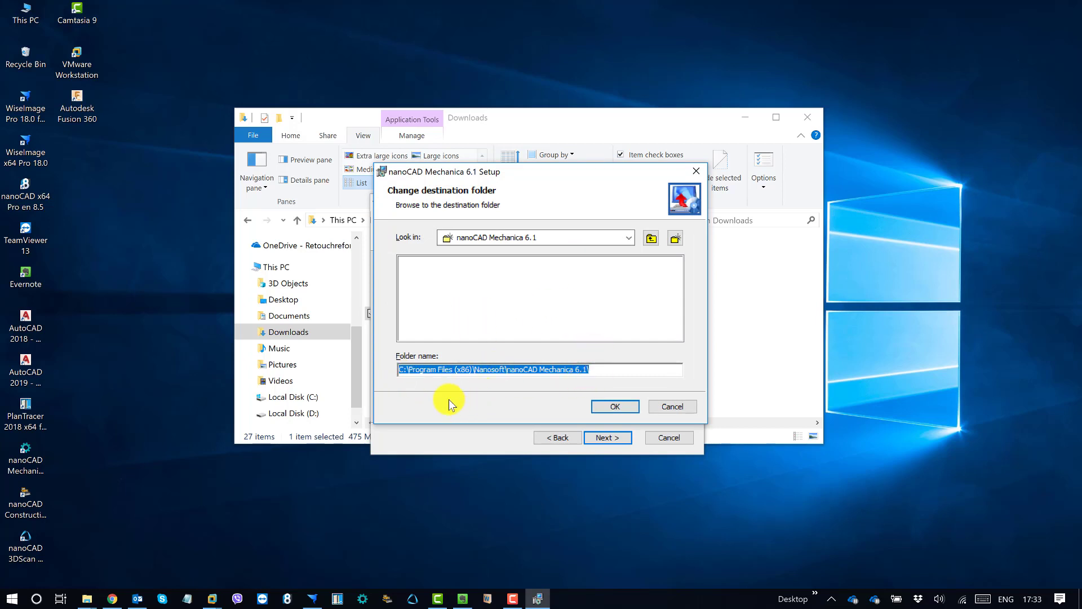
click(619, 406)
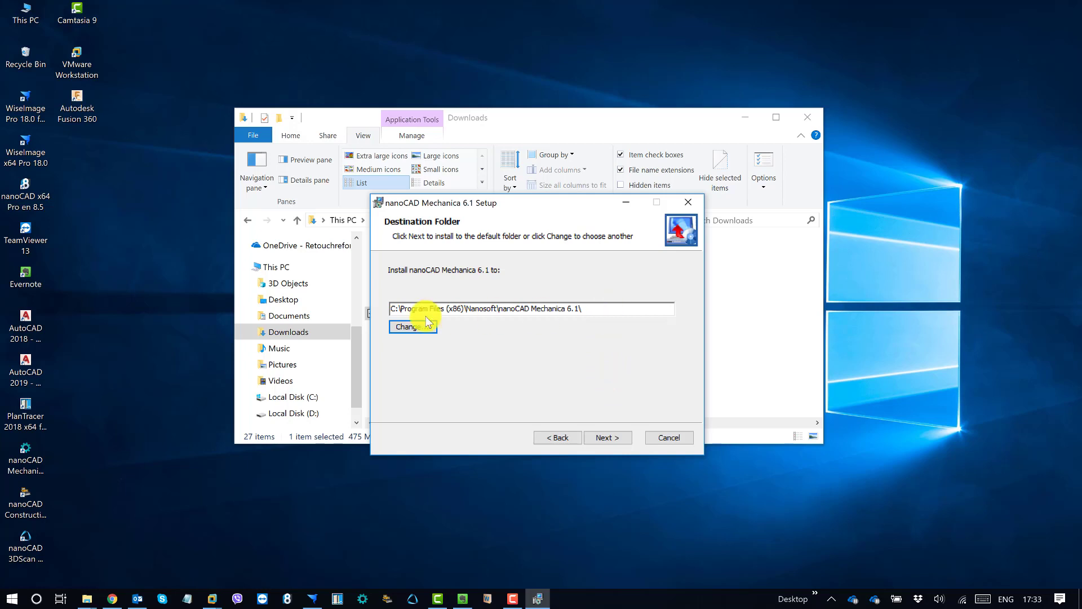
click(609, 438)
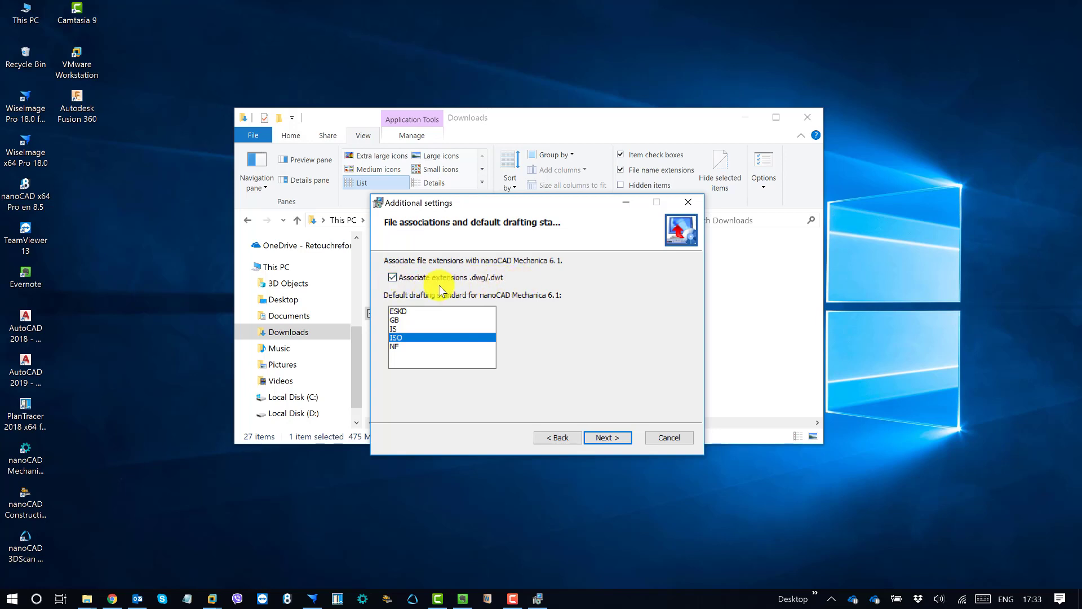
- Start the installation with the .dwg/.dwt extensions associated and ISO as the default drafting standard
click(392, 279)
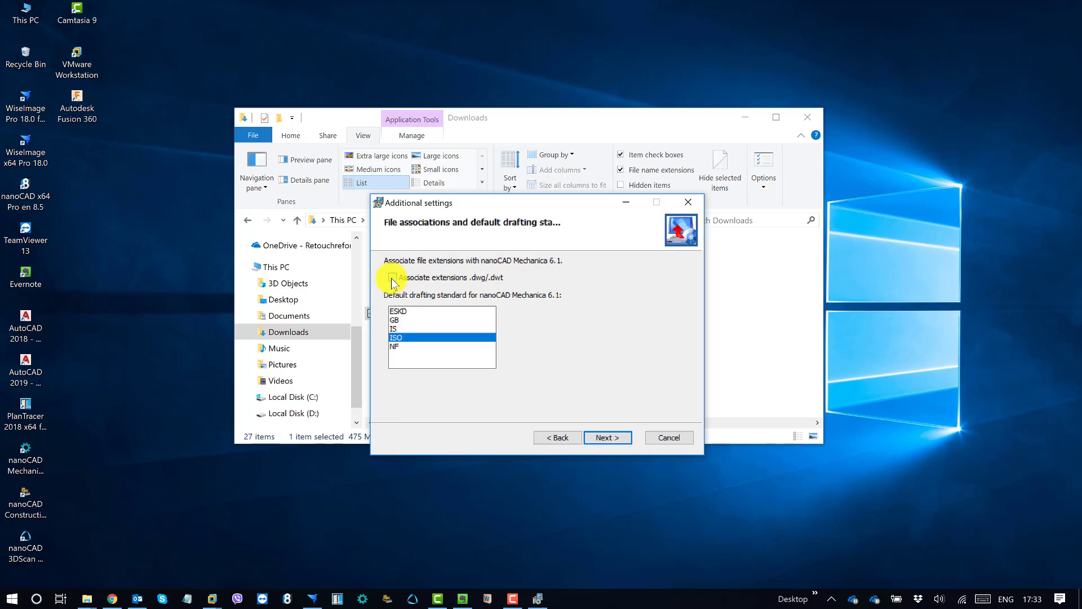
click(393, 278)
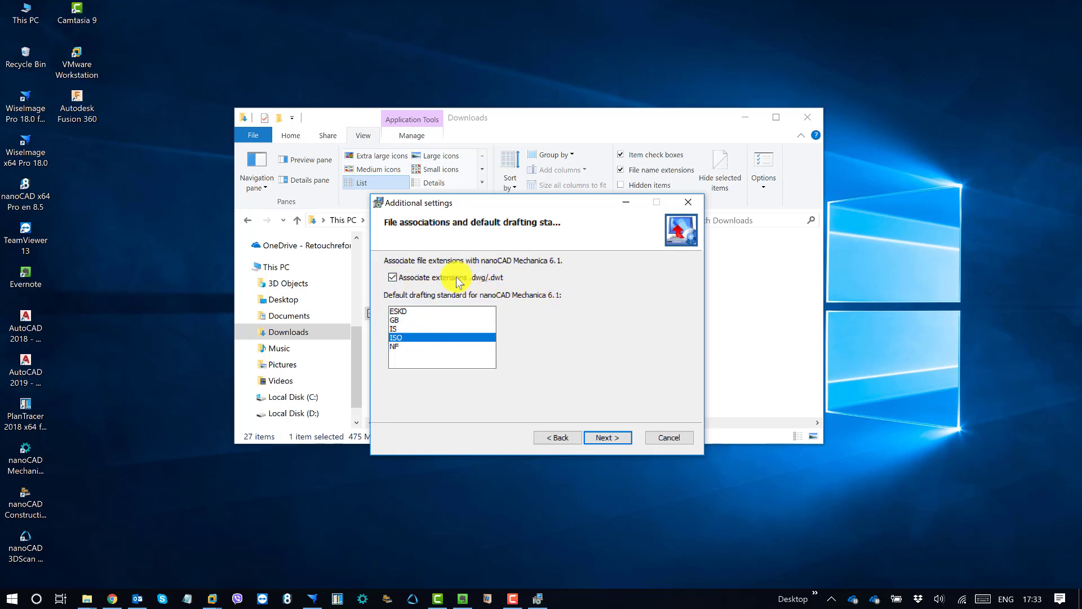
click(399, 320)
click(398, 337)
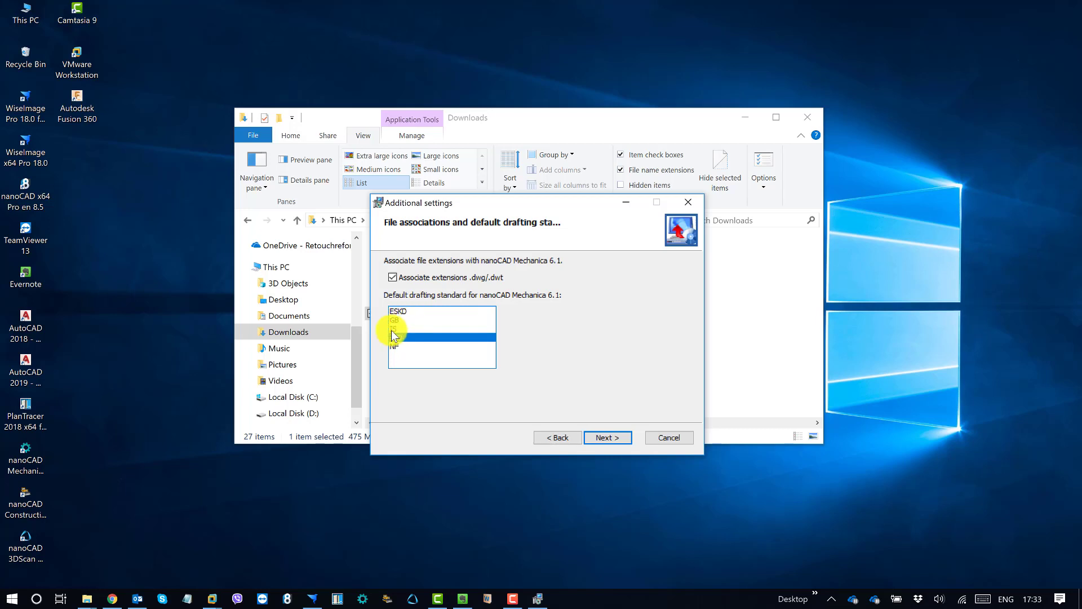
click(395, 329)
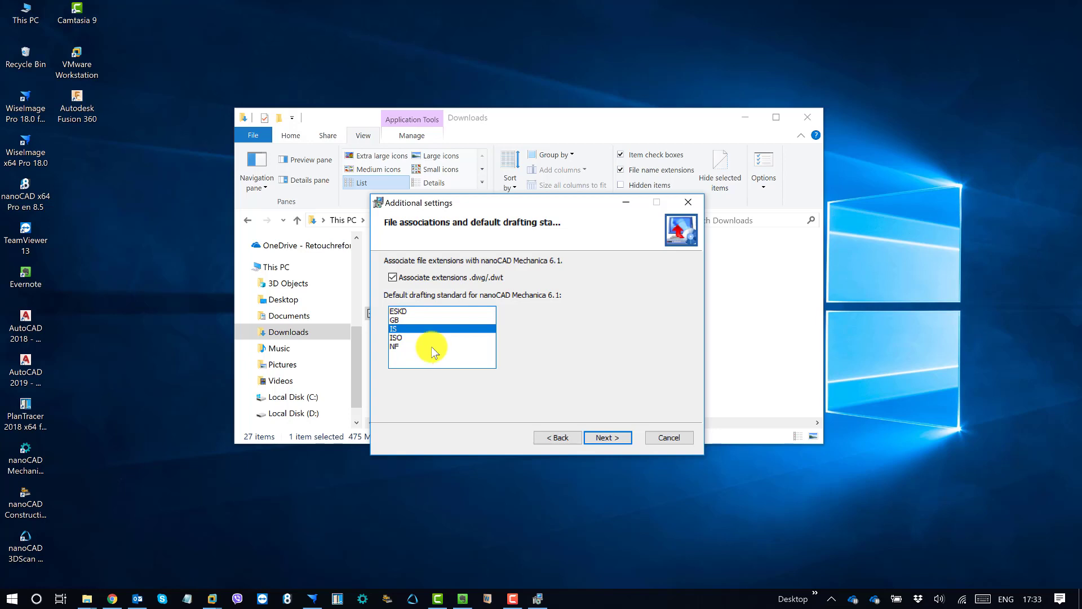
click(398, 338)
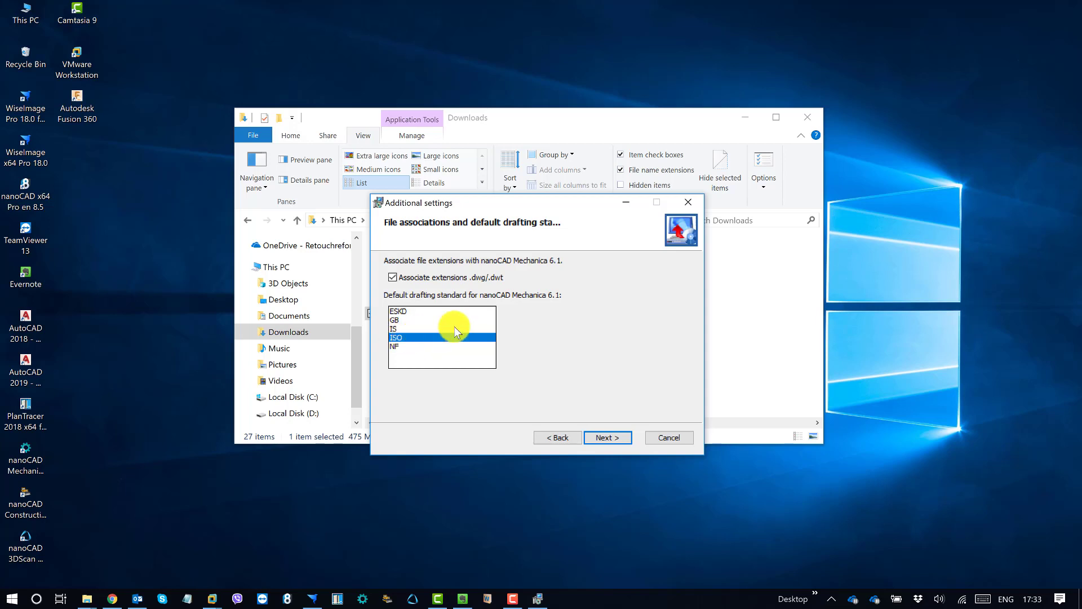
click(614, 435)
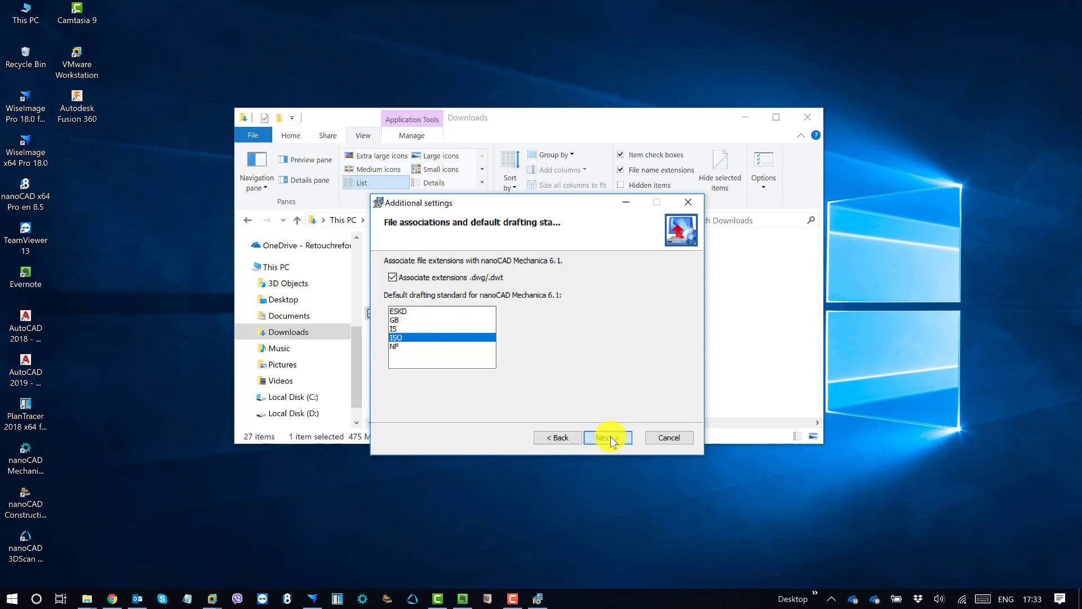
click(612, 438)
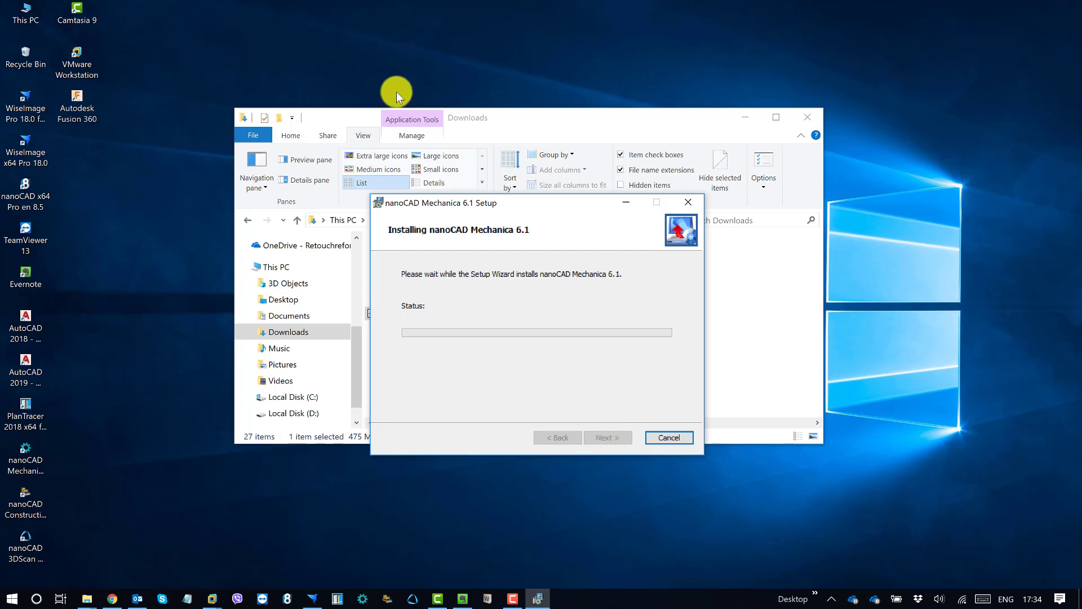
- Minimize the Downloads window and finish the setup with Run registration enabled
drag(686, 120, 571, 76)
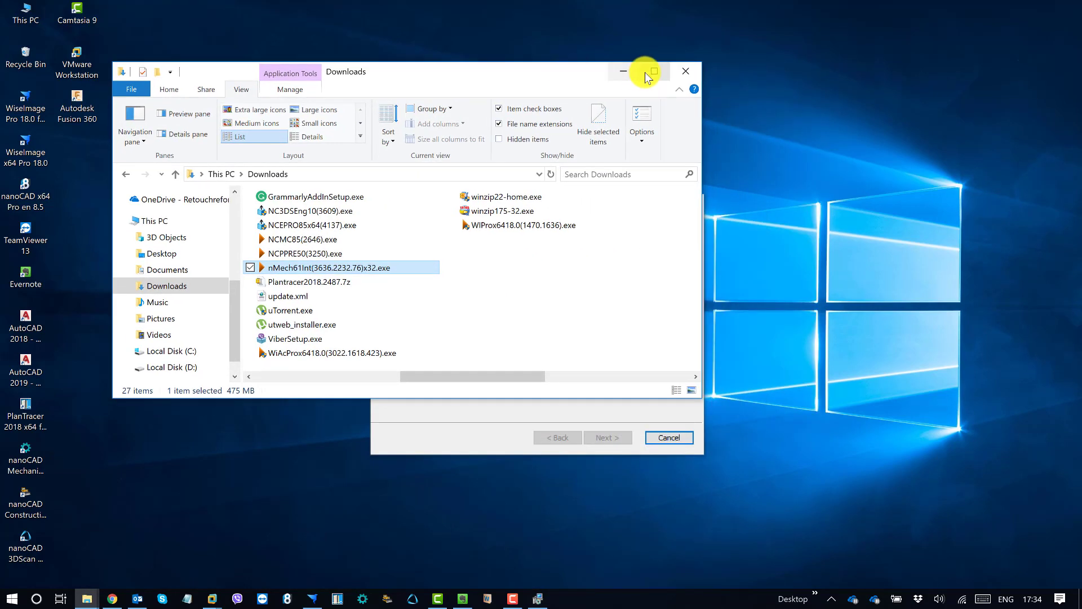
click(629, 73)
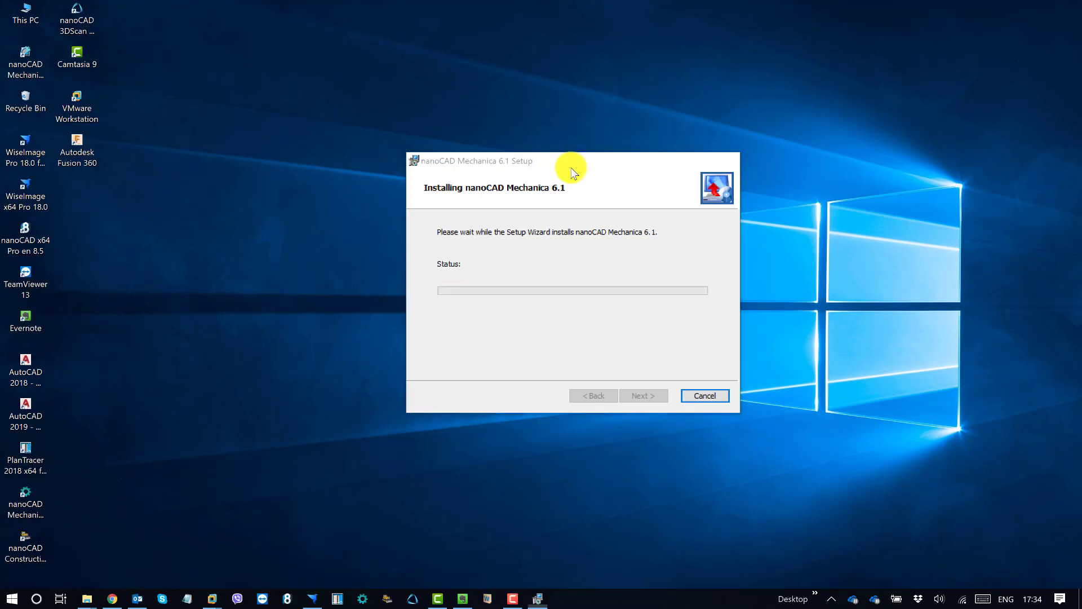
drag(572, 169, 588, 153)
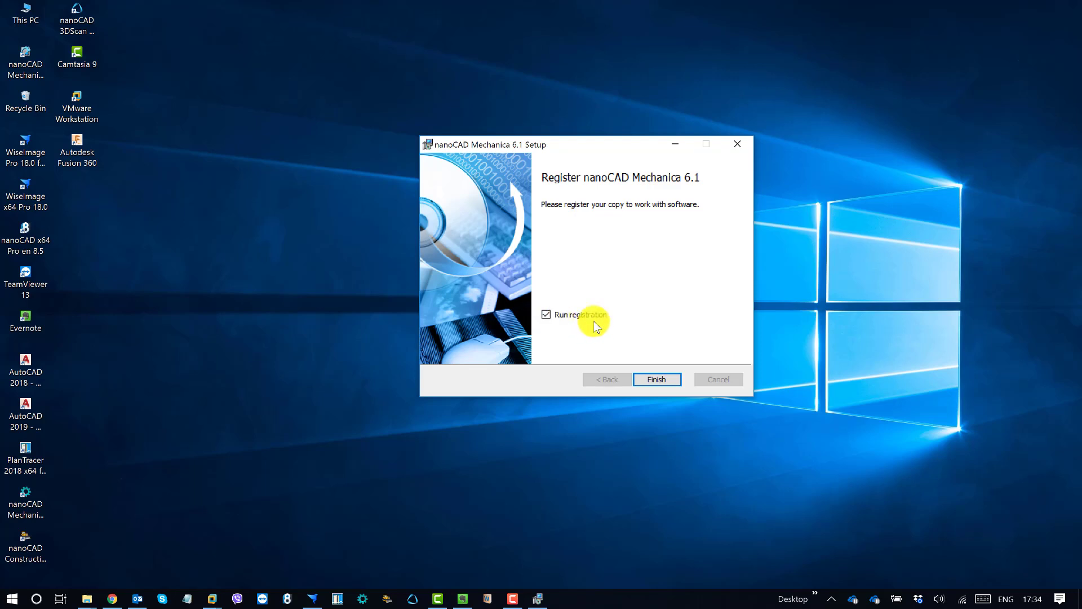
click(655, 378)
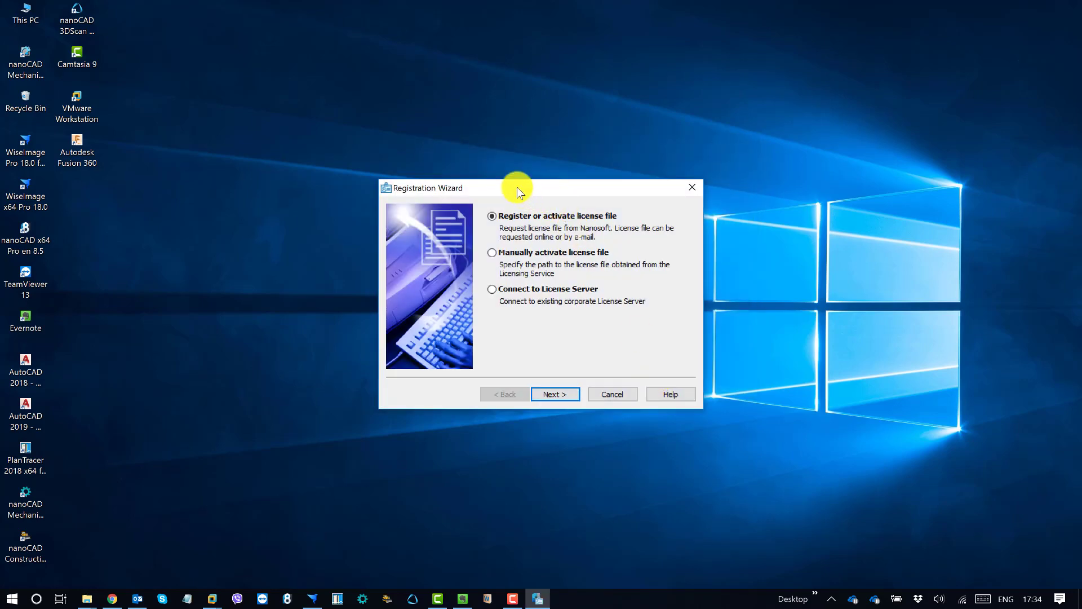
- Review the Registration Wizard's activation methods, keeping Register or activate license file selected, and return to the method selection after previewing the following page
drag(517, 187, 596, 196)
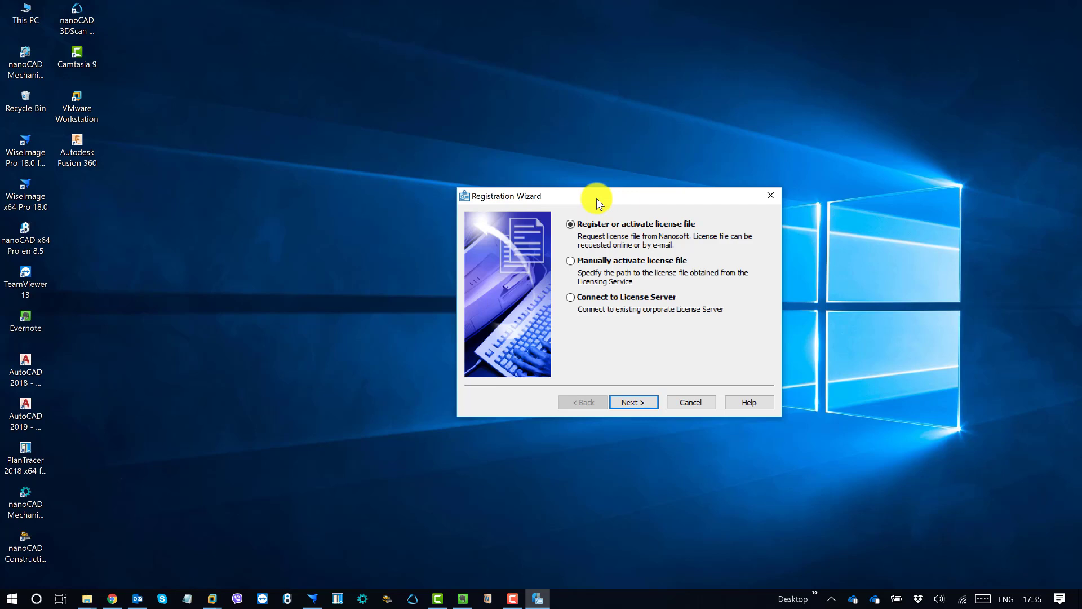
drag(606, 197, 590, 185)
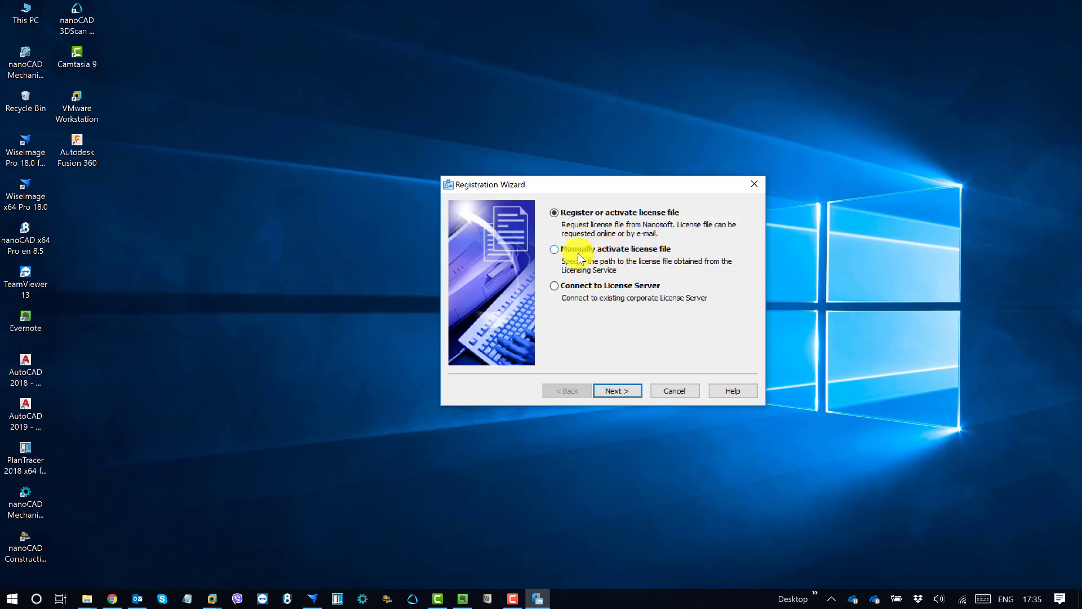
click(641, 256)
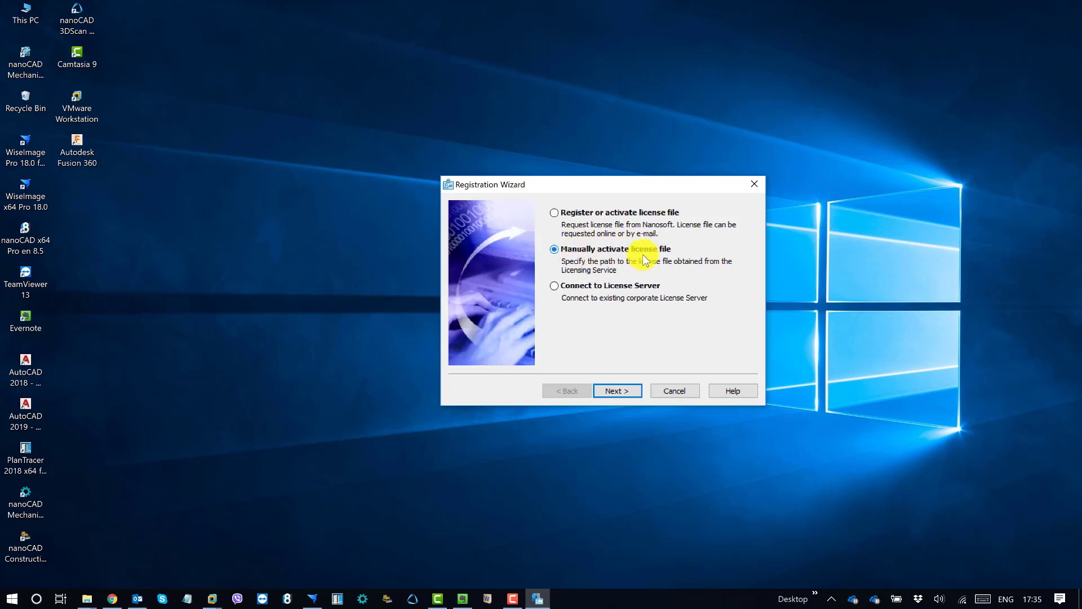
click(633, 215)
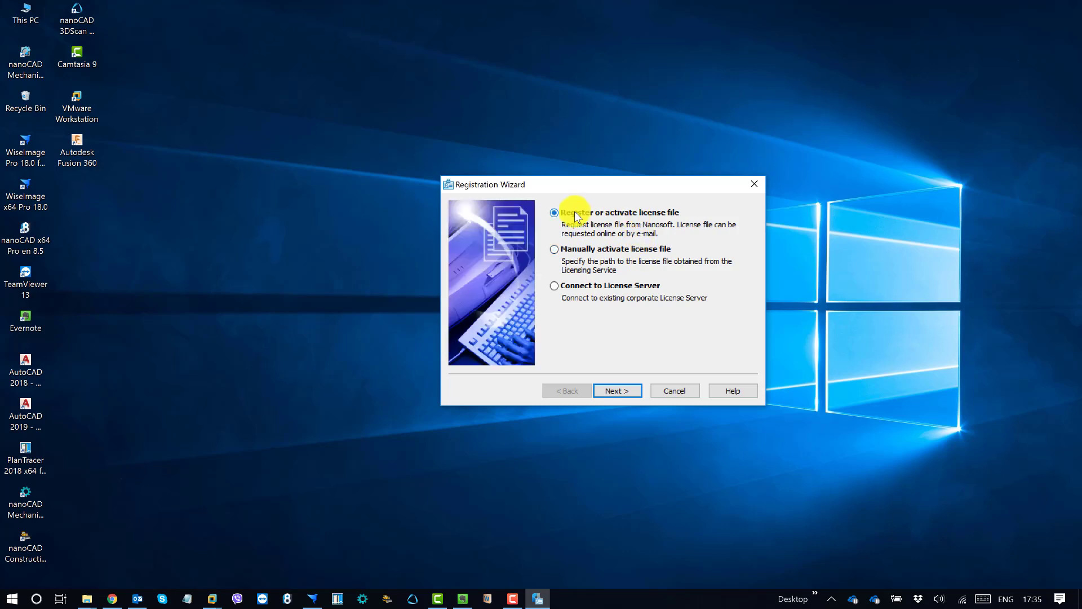
drag(630, 180, 674, 181)
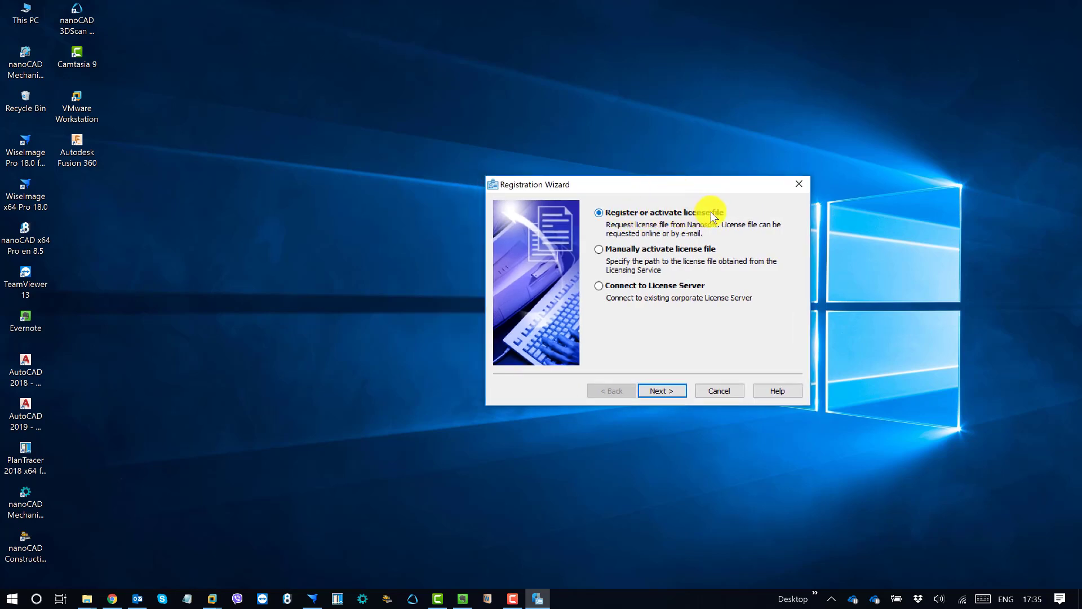
click(662, 391)
click(607, 392)
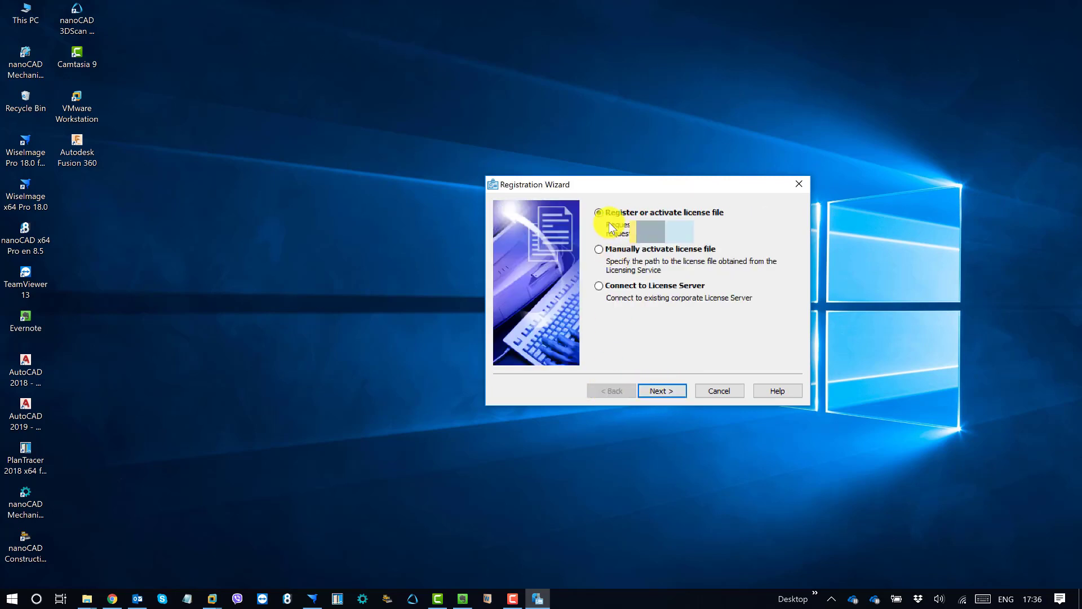
- Proceed with Register or activate license file and accept the prefilled serial number for activating the product
click(658, 391)
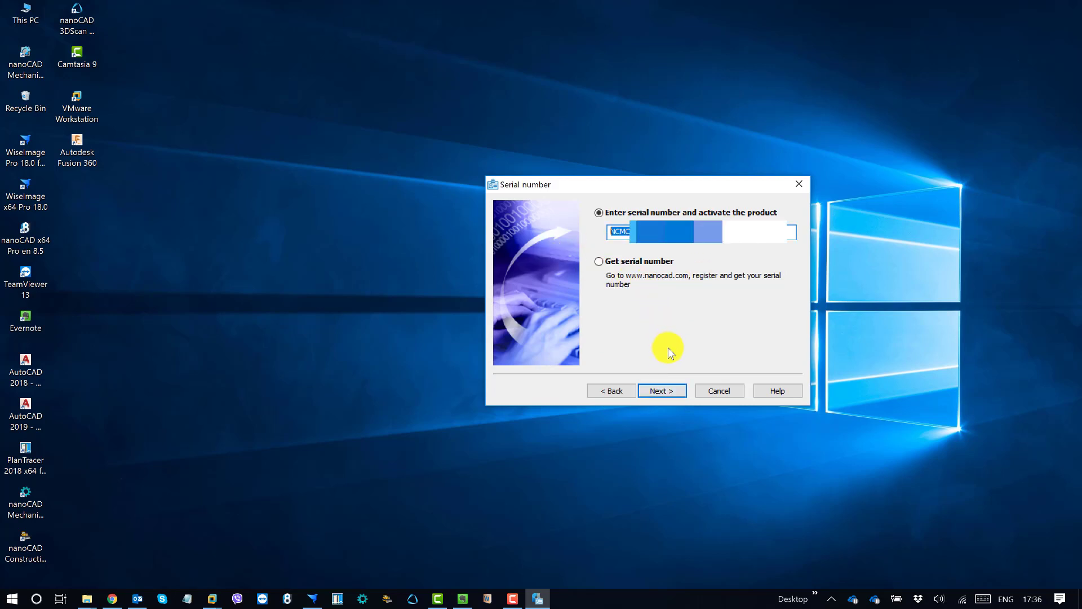
click(733, 231)
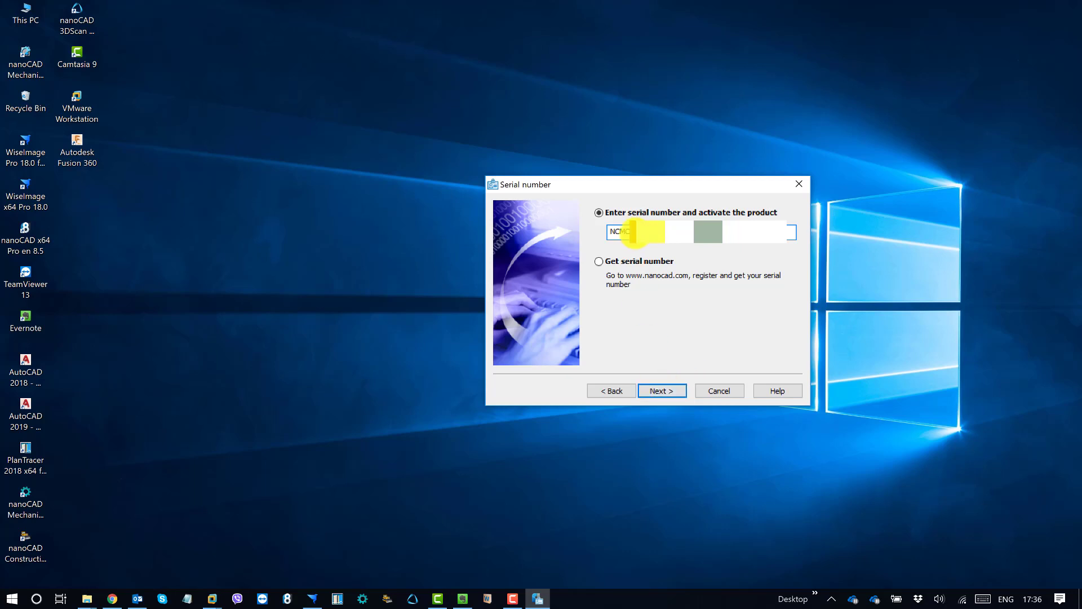
click(662, 392)
- Check the person, company, country and login on the User authentication page and accept them
click(736, 229)
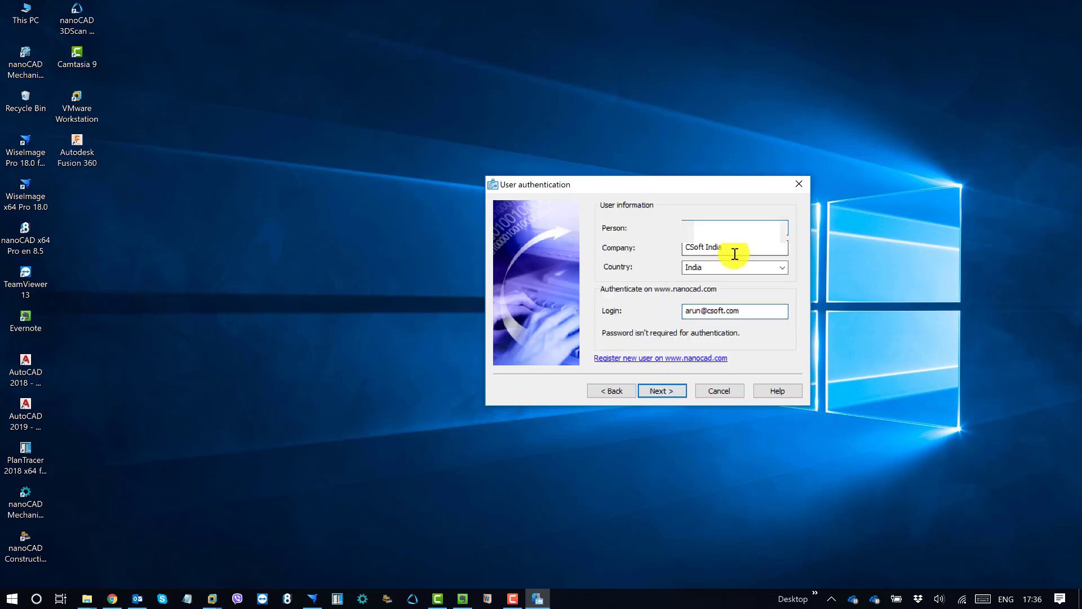
click(734, 248)
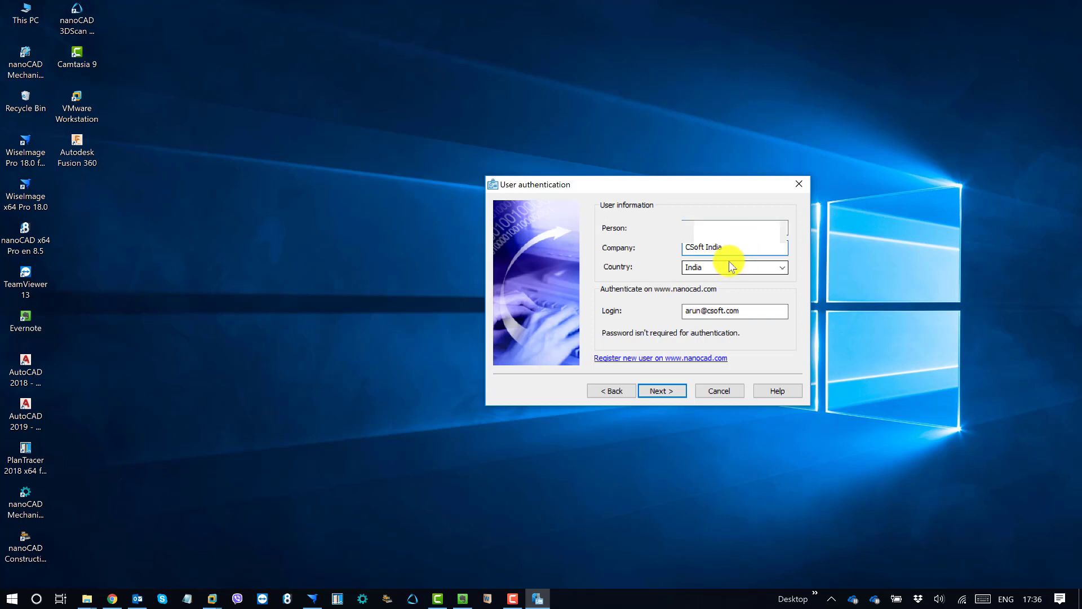
click(731, 266)
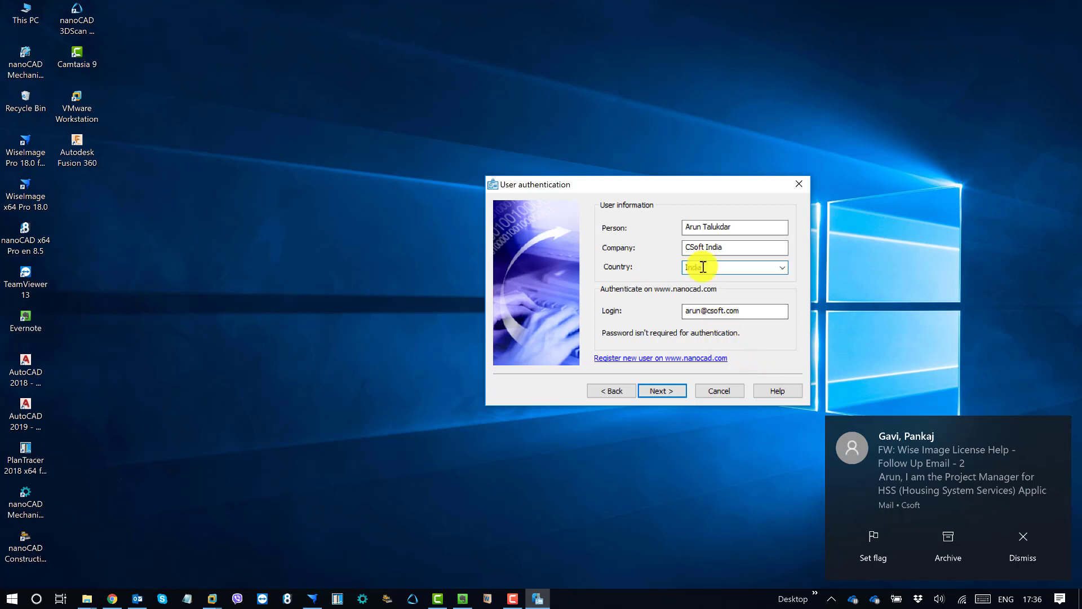
drag(681, 186, 645, 176)
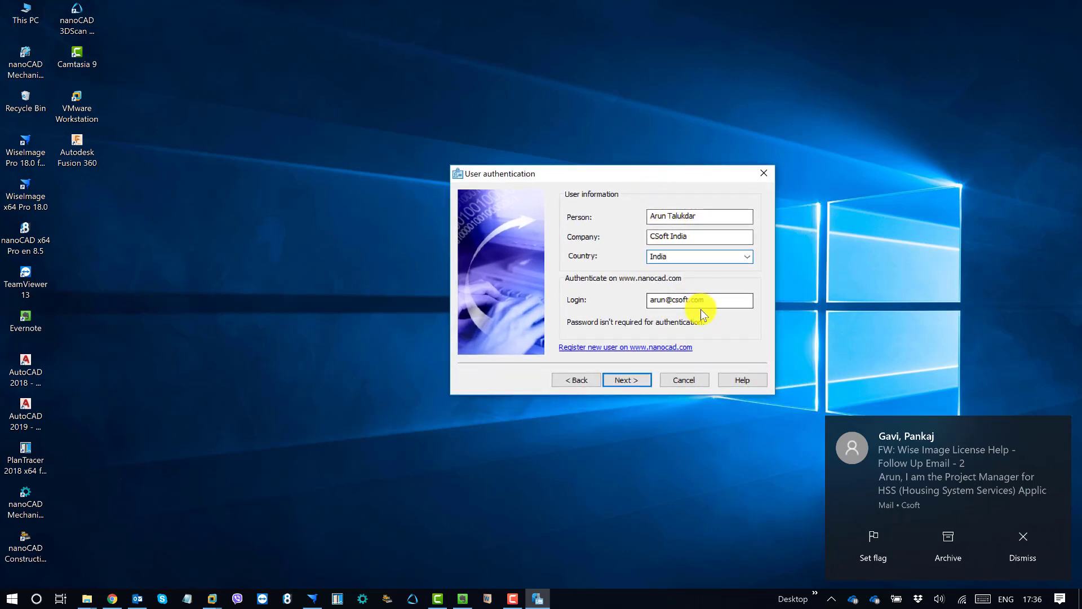
drag(718, 299, 597, 304)
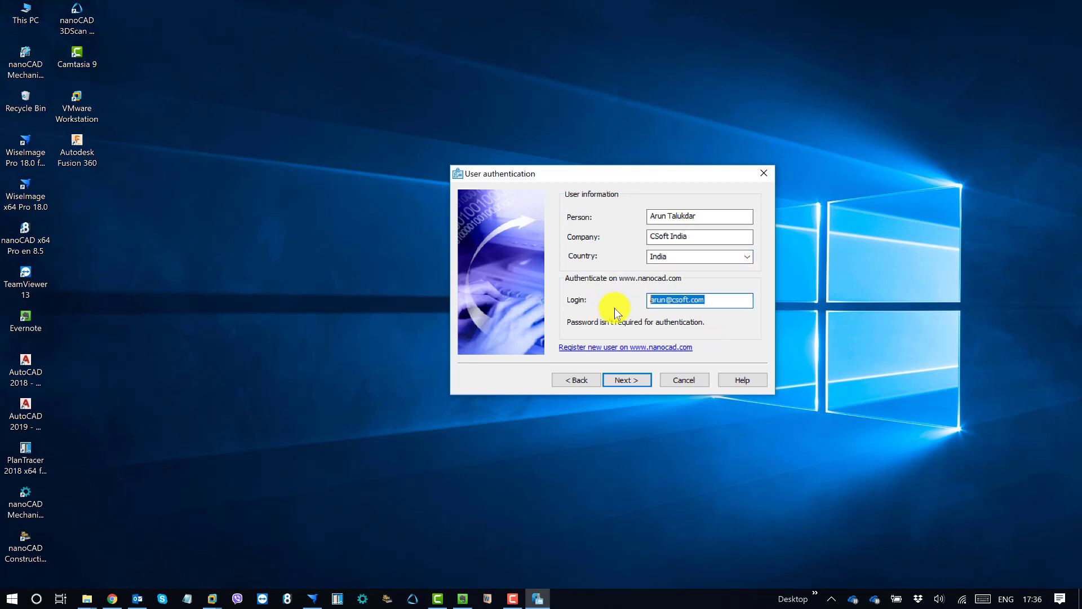
click(708, 300)
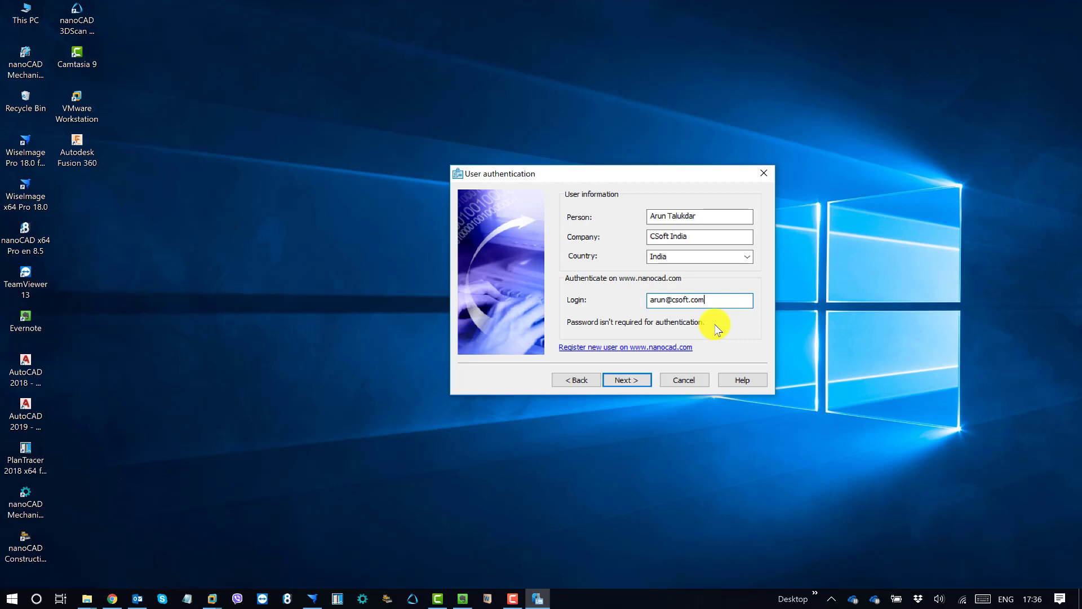
drag(629, 174, 662, 191)
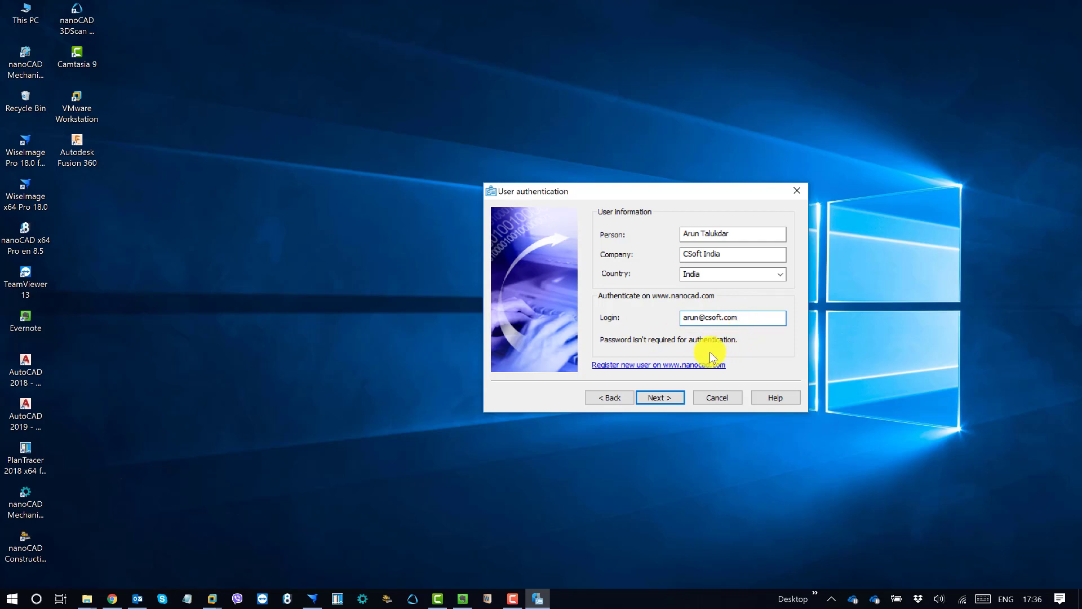
click(668, 404)
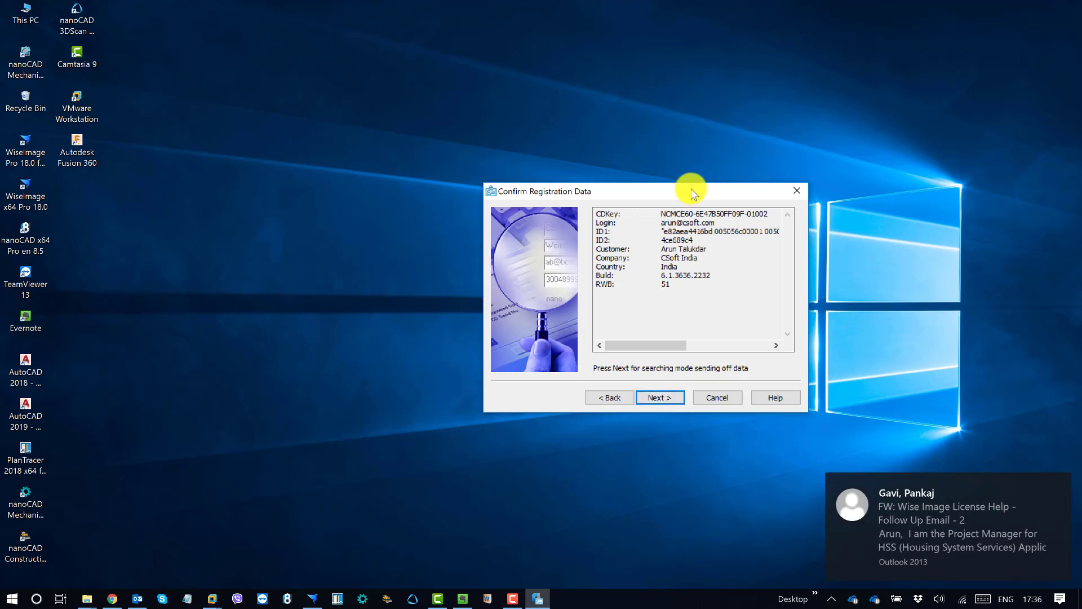
- Review the data on the Confirm Registration Data page, briefly returning to User authentication to recheck the user details
drag(696, 194, 683, 191)
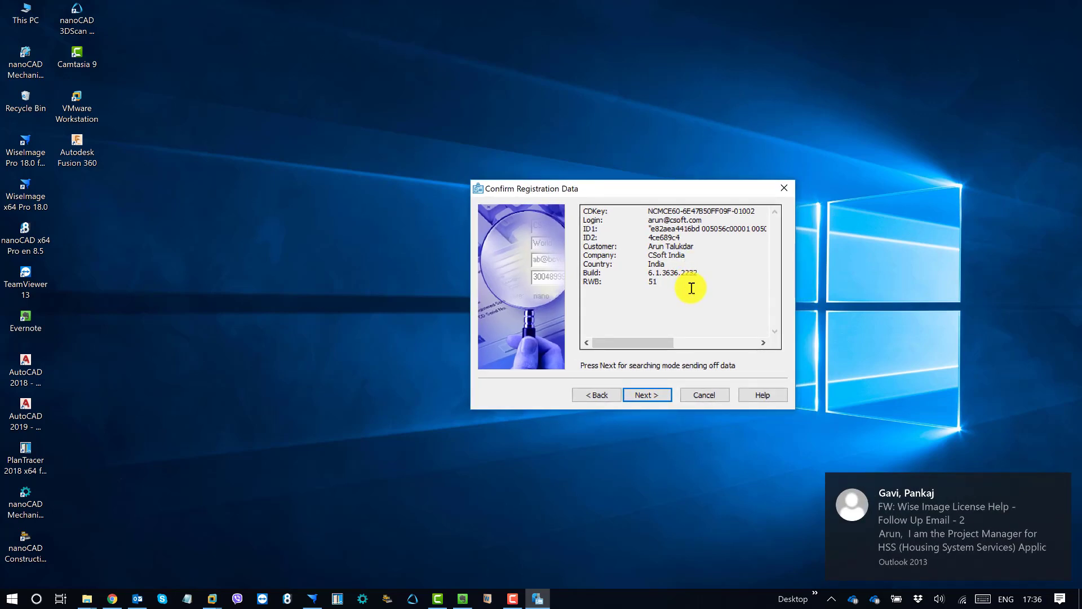
drag(682, 289, 575, 188)
drag(715, 225, 616, 219)
click(709, 211)
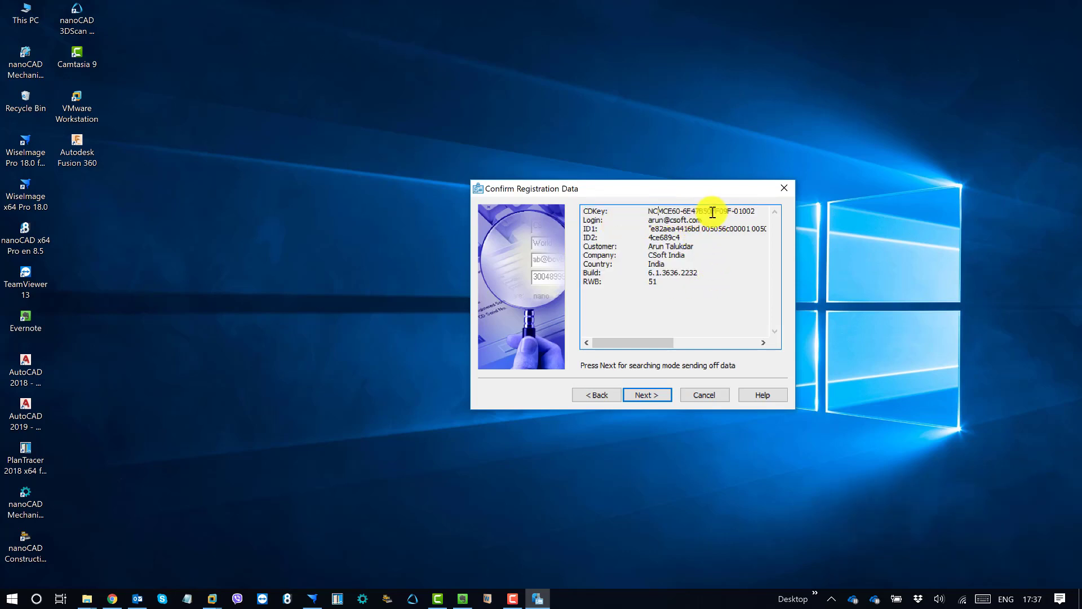
drag(681, 246, 701, 253)
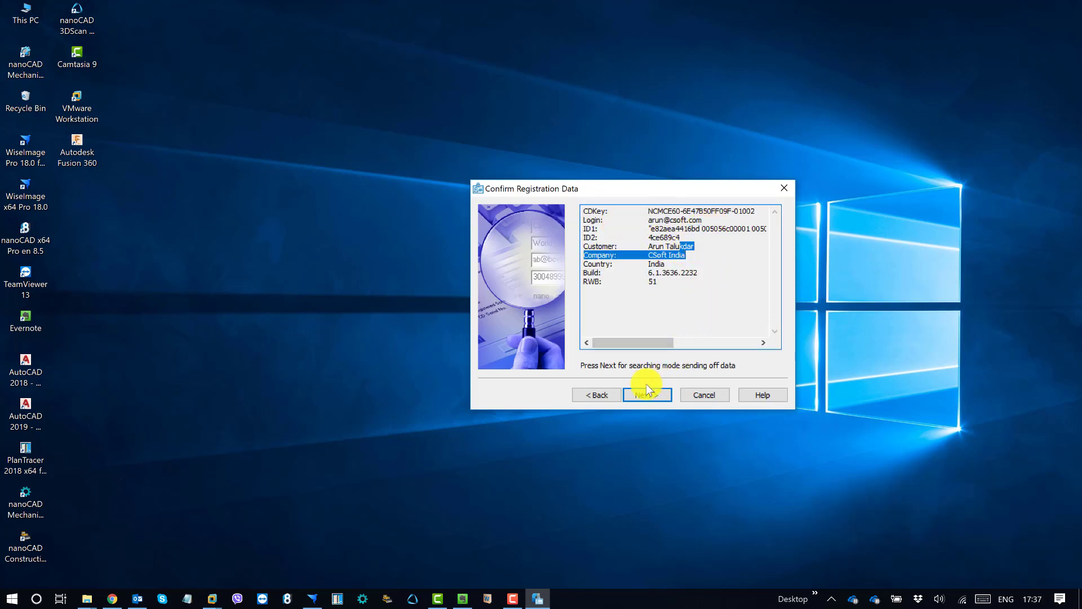
click(597, 397)
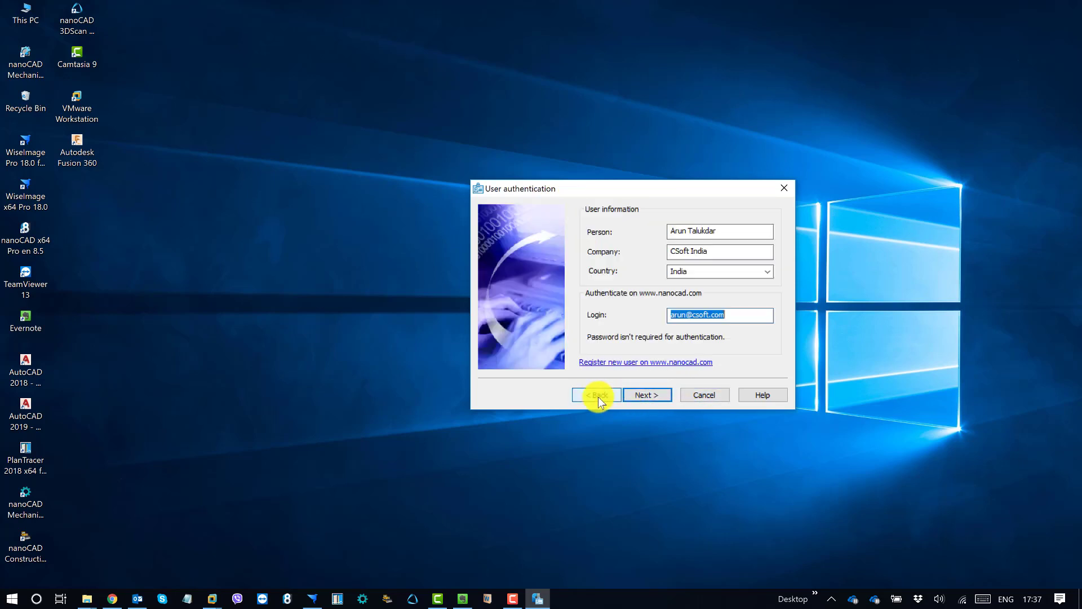
click(655, 395)
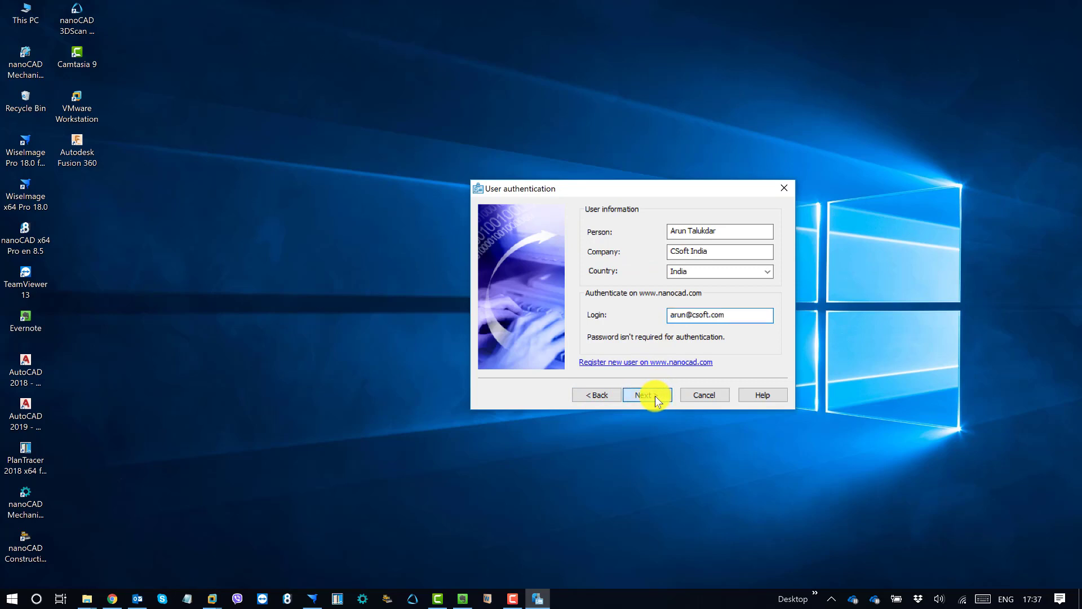
drag(658, 283, 575, 196)
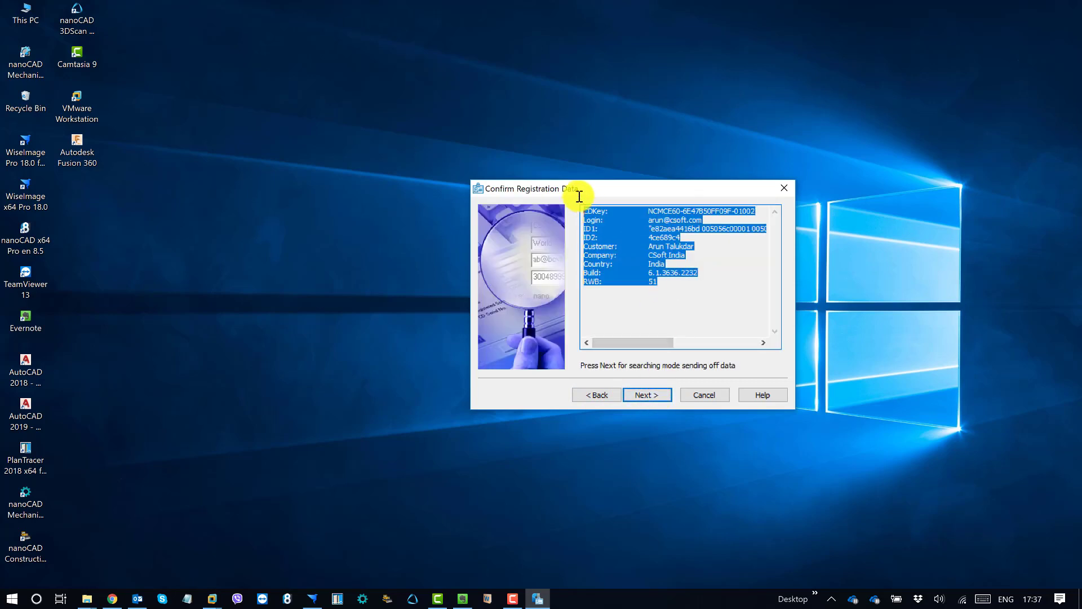
- Accept the registration data and agree to continue the license request that attaches the license to this computer
click(651, 389)
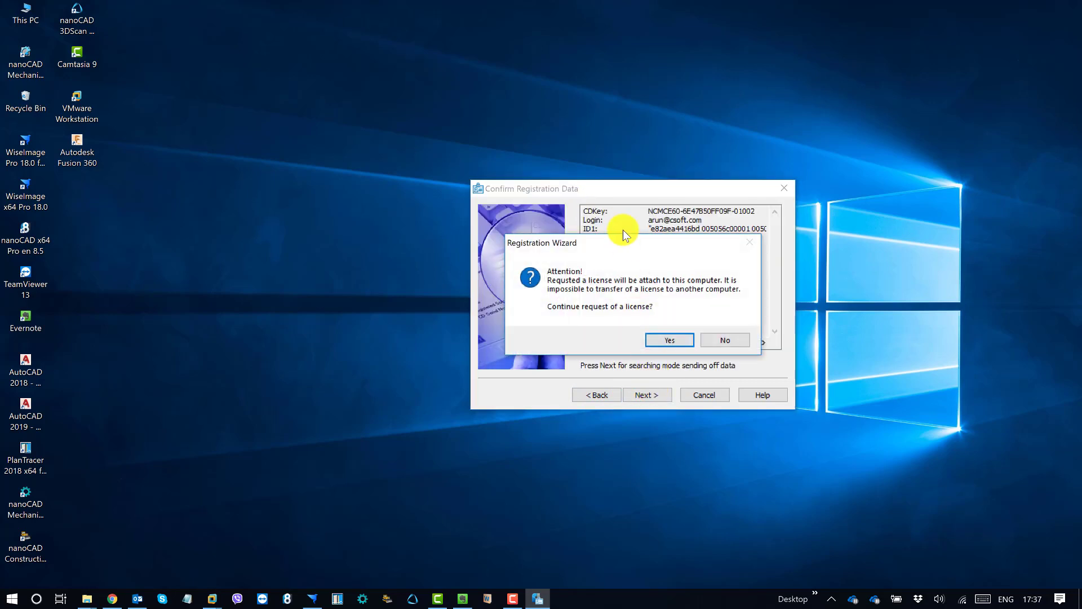
drag(620, 242, 308, 63)
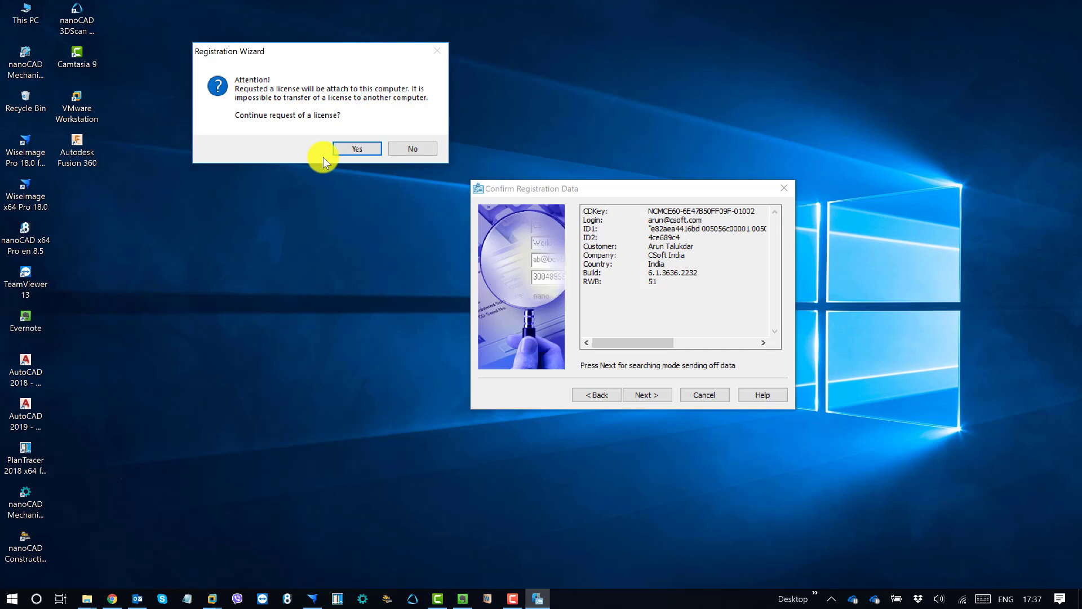
click(354, 146)
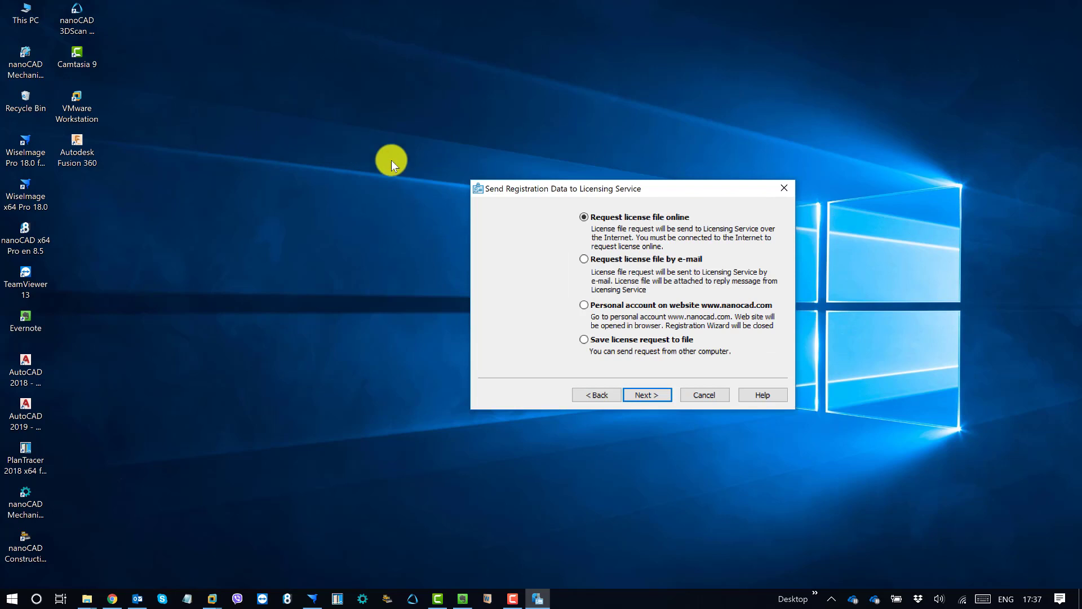
- Send the registration data to the Licensing Service with Request license file online selected
drag(579, 185, 523, 181)
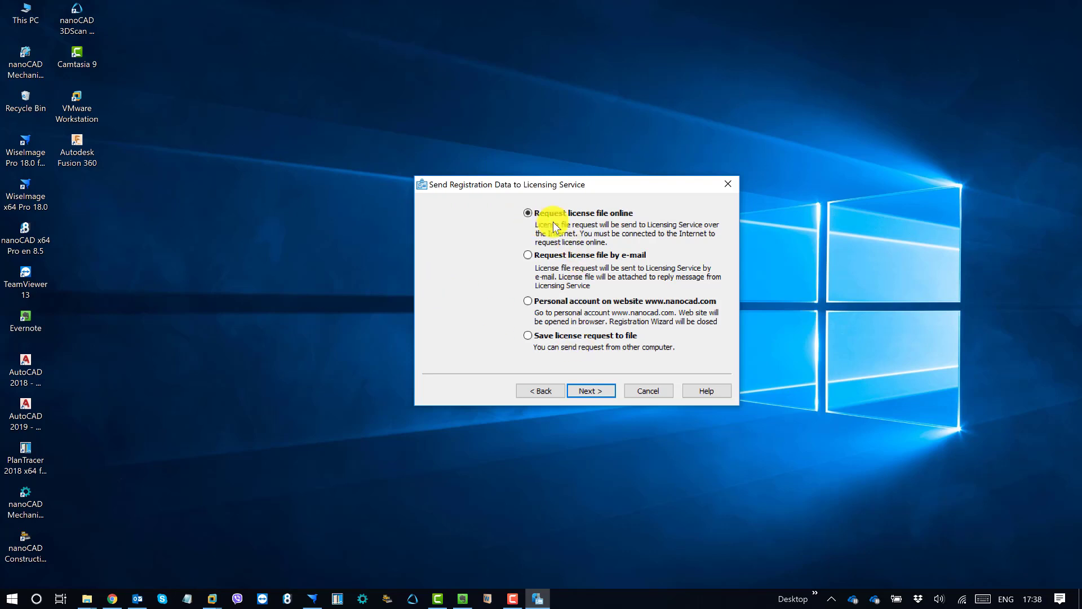
drag(580, 186, 619, 184)
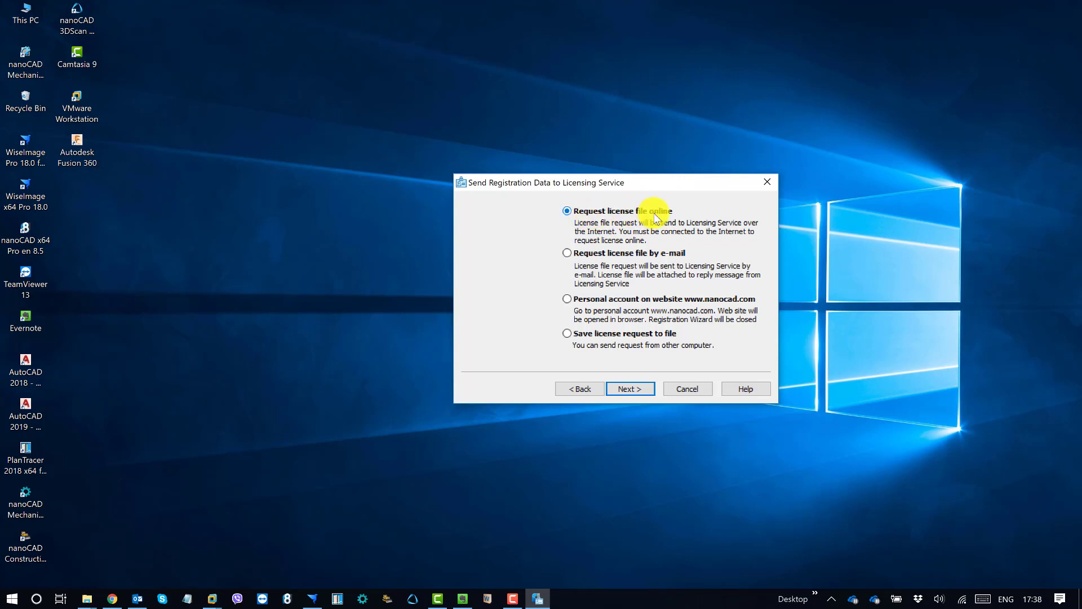
drag(661, 183, 674, 204)
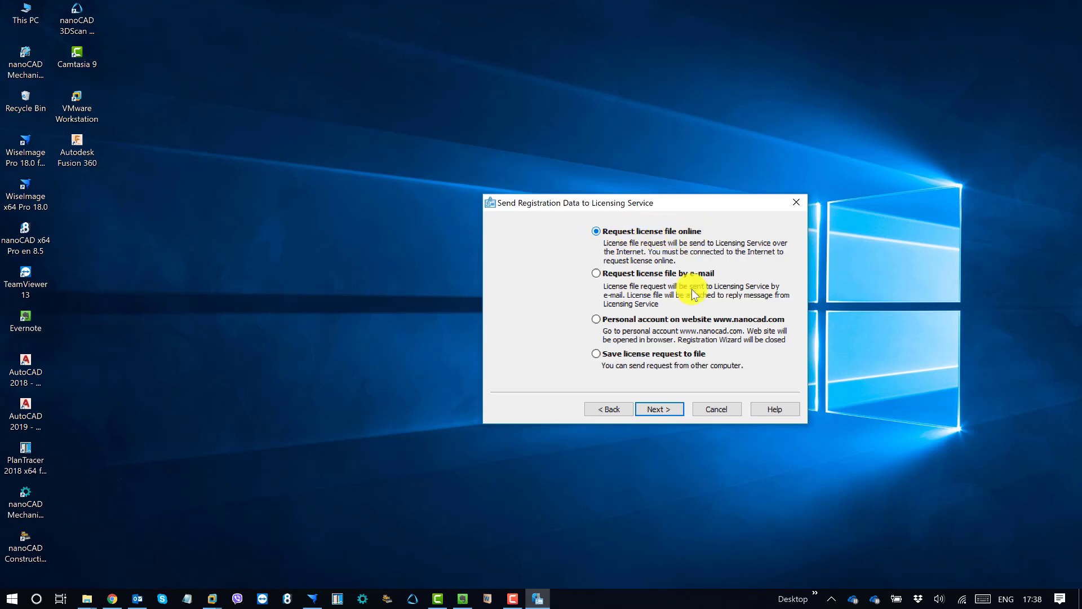
click(660, 410)
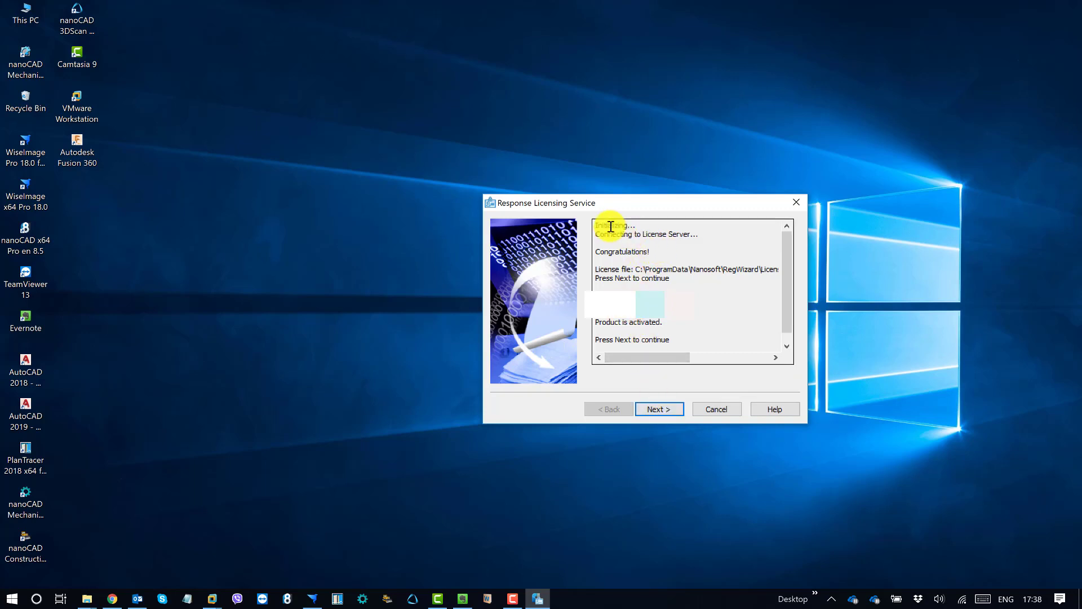
- Copy the full path of the received license file from the Licensing Service response
drag(599, 252, 769, 270)
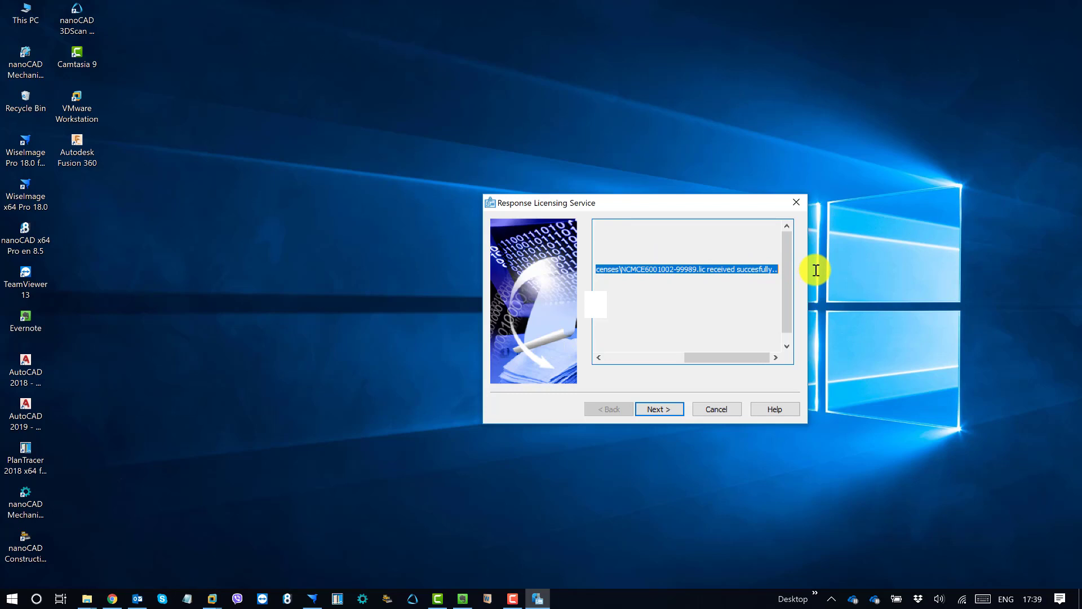
drag(816, 270, 707, 272)
right_click(697, 269)
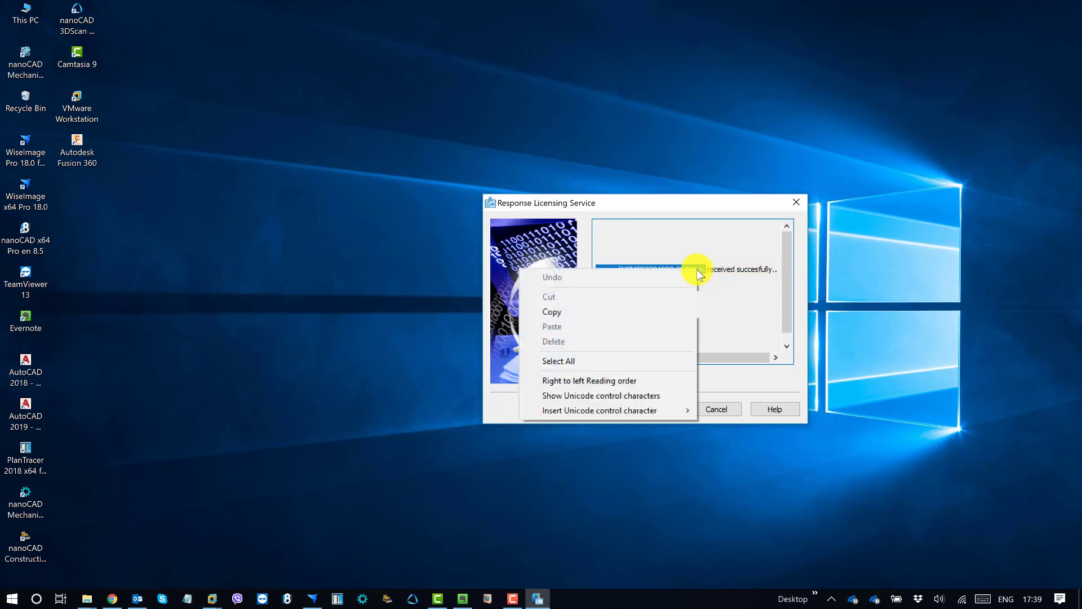
click(570, 308)
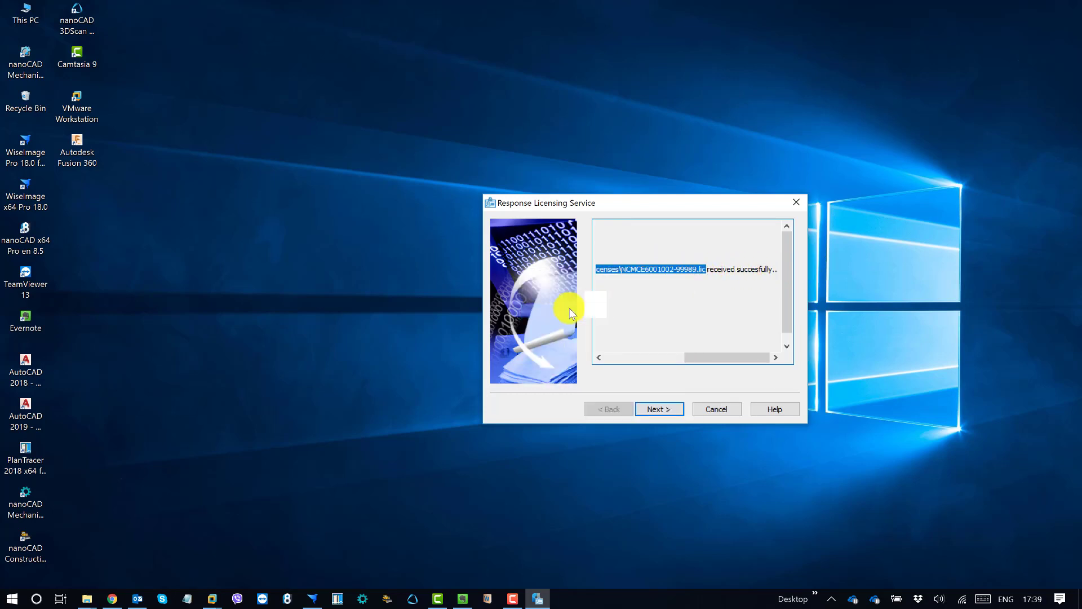
- Open the license file through its copied path in the File Explorer Downloads window, and close it after viewing
click(88, 597)
click(123, 534)
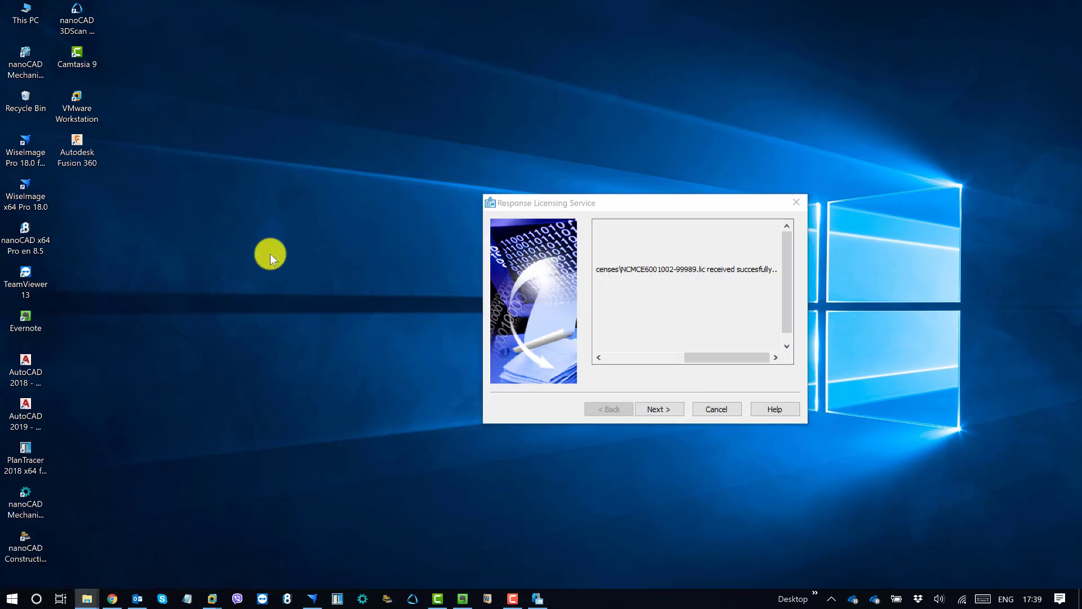
click(321, 173)
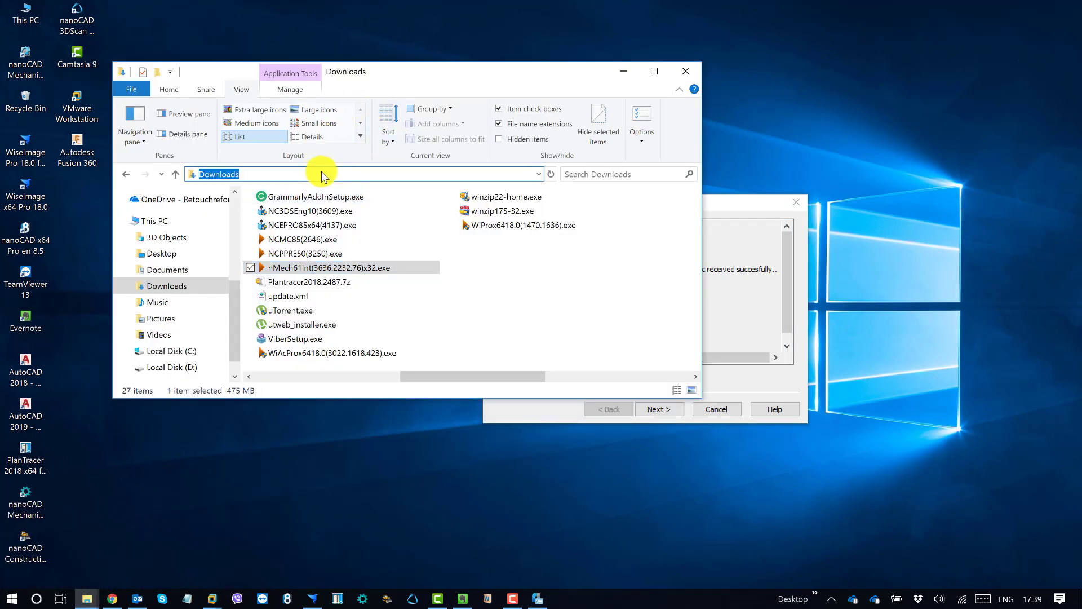
key(ctrl+v)
key(Return)
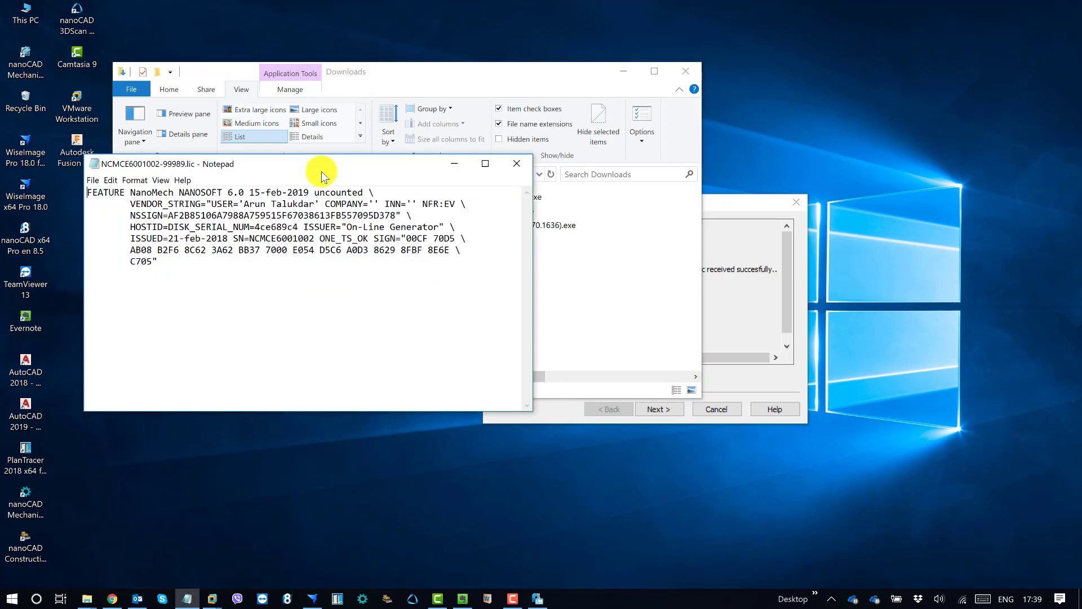
click(515, 163)
- Open the folder C:\ProgramData\Nanosoft\RegWizard\Licenses to view the stored license files, and close it to return to the Registration Wizard
click(366, 176)
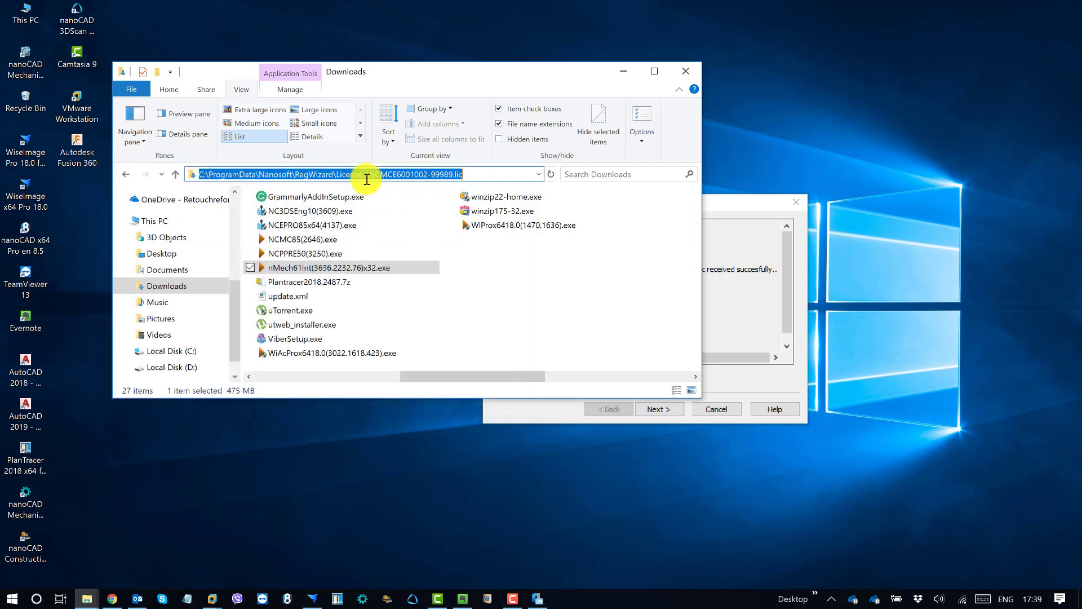
click(496, 174)
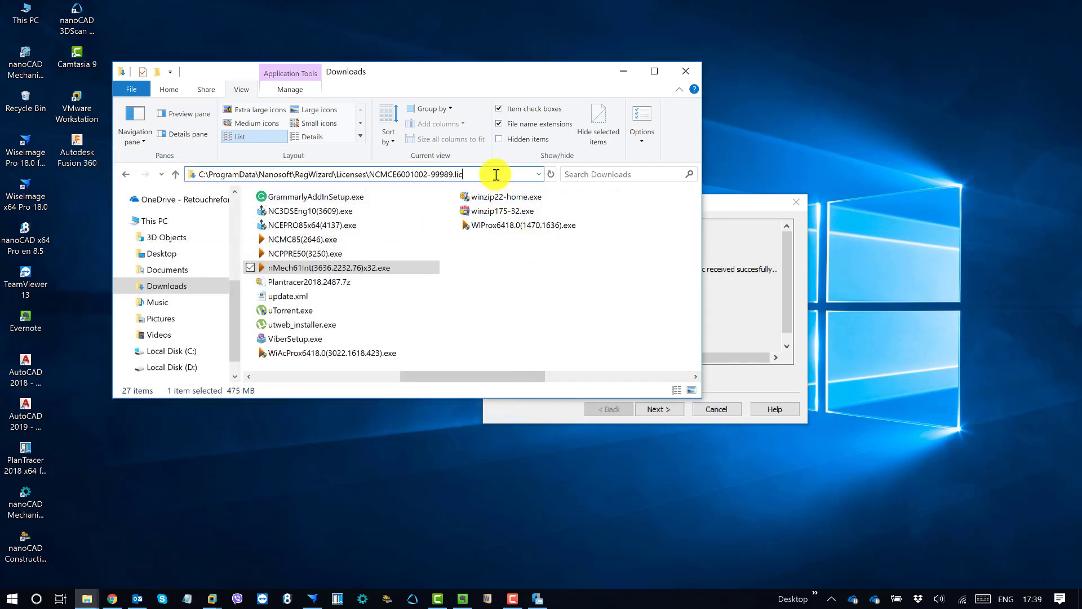
key(BackSpace)
key(BackSpace)
key(BackSpace)
key(BackSpace)
key(BackSpace)
key(BackSpace)
key(BackSpace)
key(BackSpace)
key(BackSpace)
key(BackSpace)
key(BackSpace)
key(BackSpace)
key(BackSpace)
key(BackSpace)
key(BackSpace)
key(BackSpace)
key(BackSpace)
key(BackSpace)
key(BackSpace)
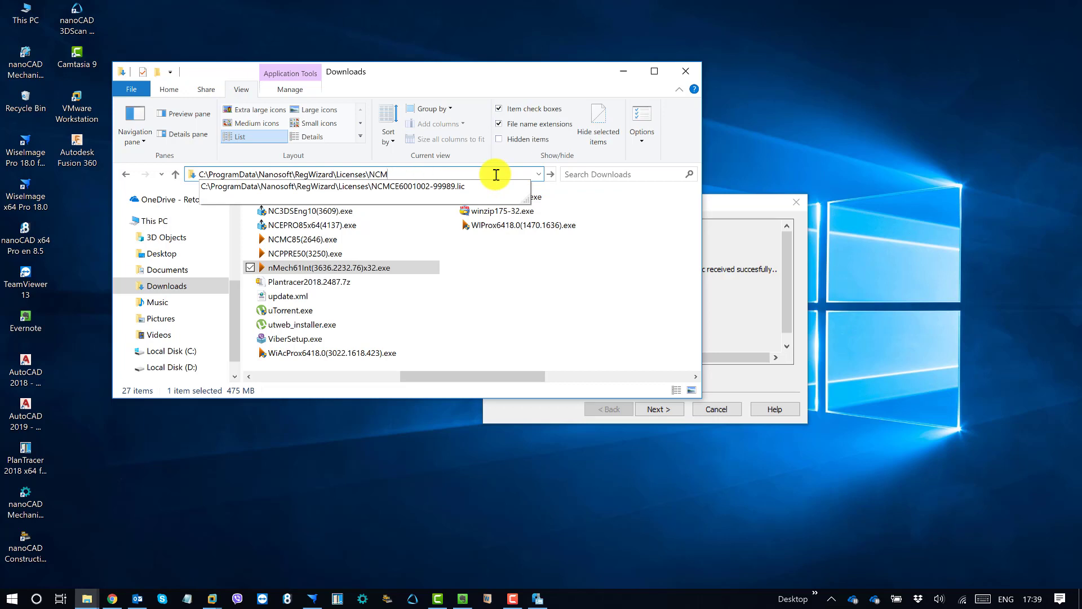
key(BackSpace)
key(BackSpace)
key(BackSpace)
key(BackSpace)
key(Return)
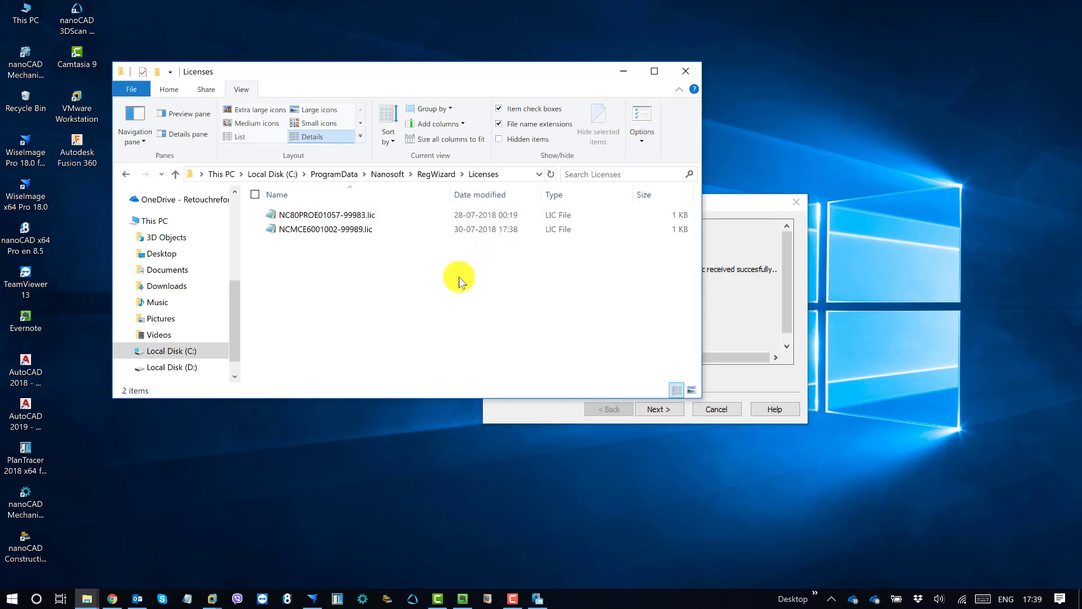
click(685, 69)
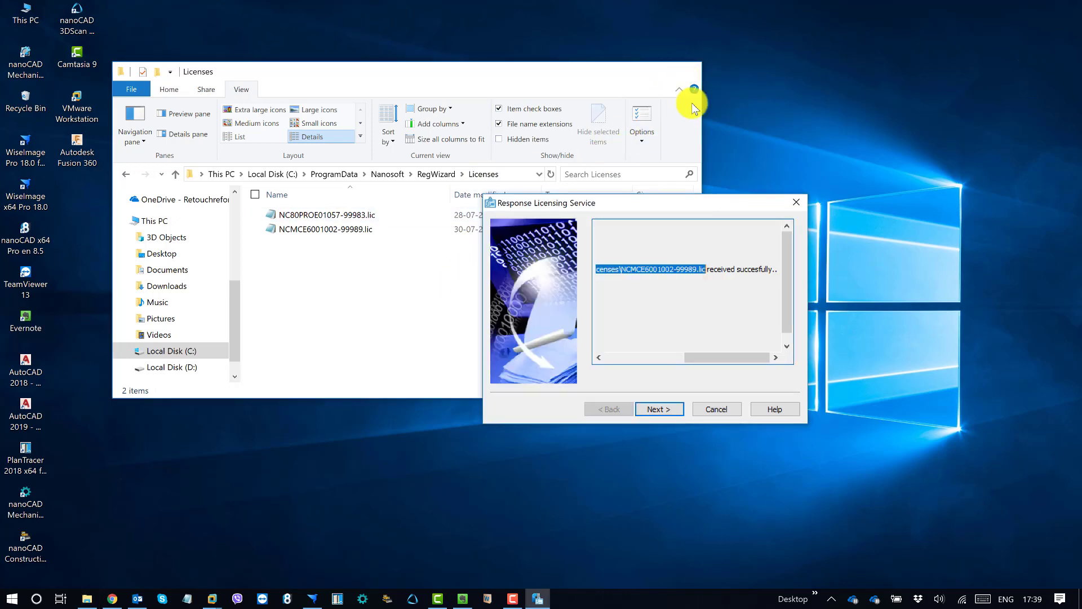
scroll(778, 331, down, 1)
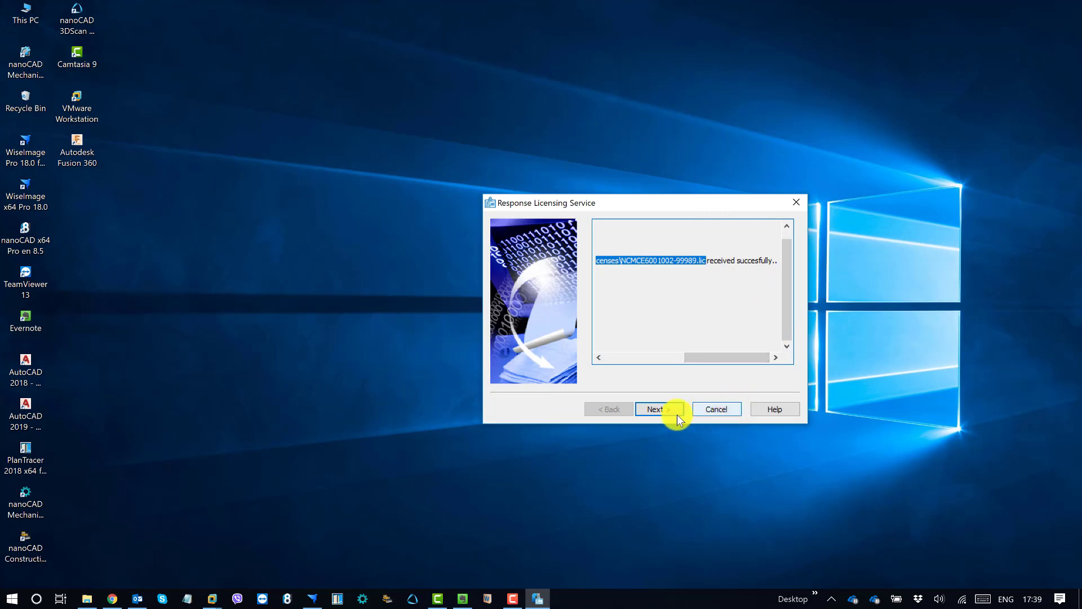
- Proceed past the Licensing Service response, finish the Registration Wizard, and refresh the desktop
click(662, 407)
click(662, 407)
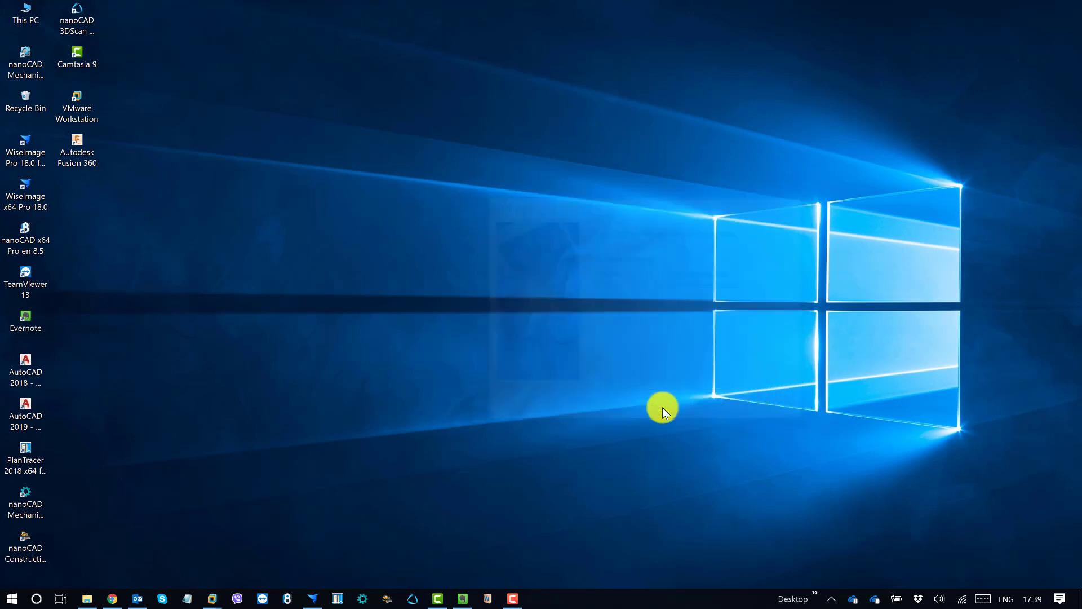
right_click(405, 181)
click(334, 219)
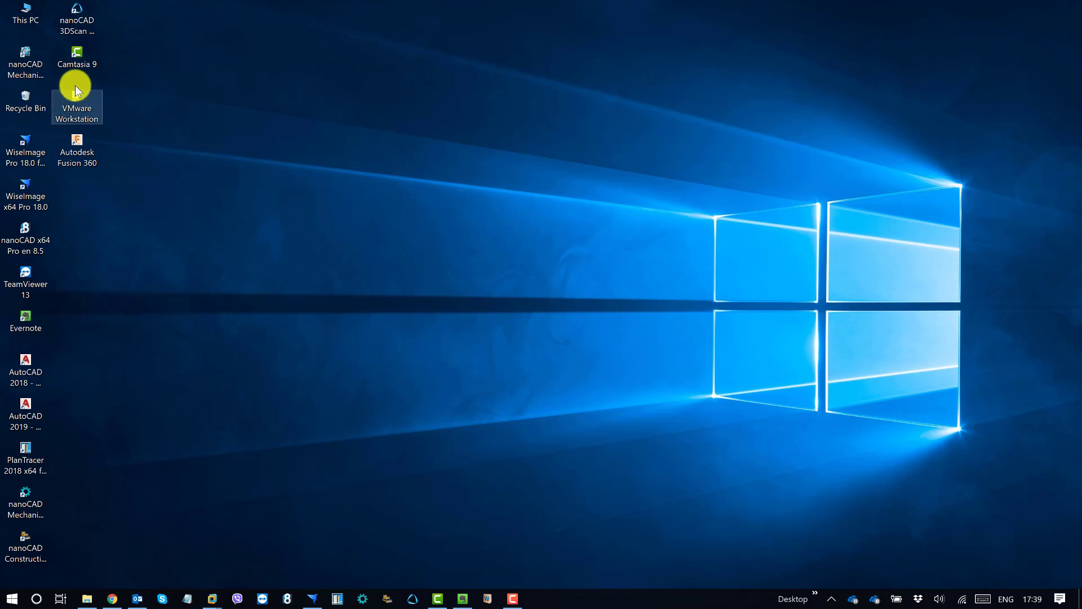
- Launch nanoCAD Mechanica 6.1 from the desktop, skip migrating the nanoCAD Mechanica 8.5 settings, and accept the graphic subsystem notice
double_click(31, 71)
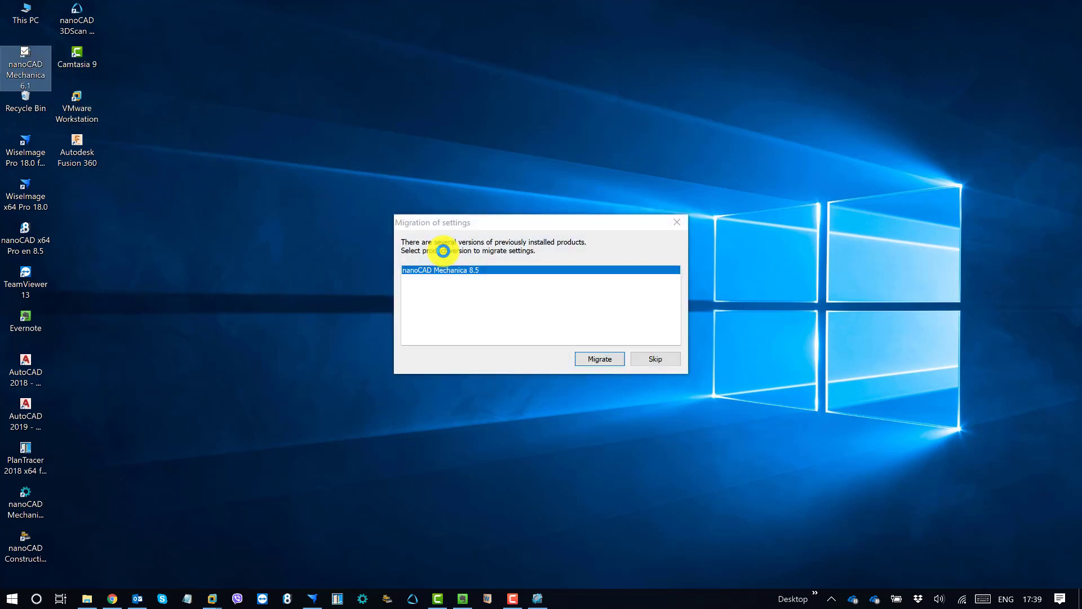
click(657, 356)
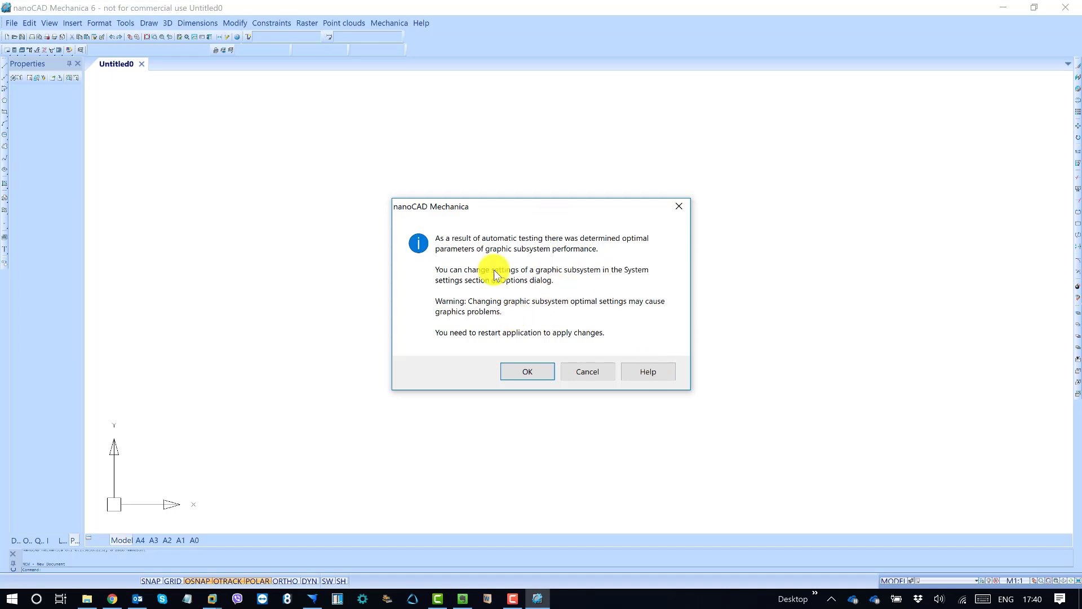
drag(503, 211, 430, 203)
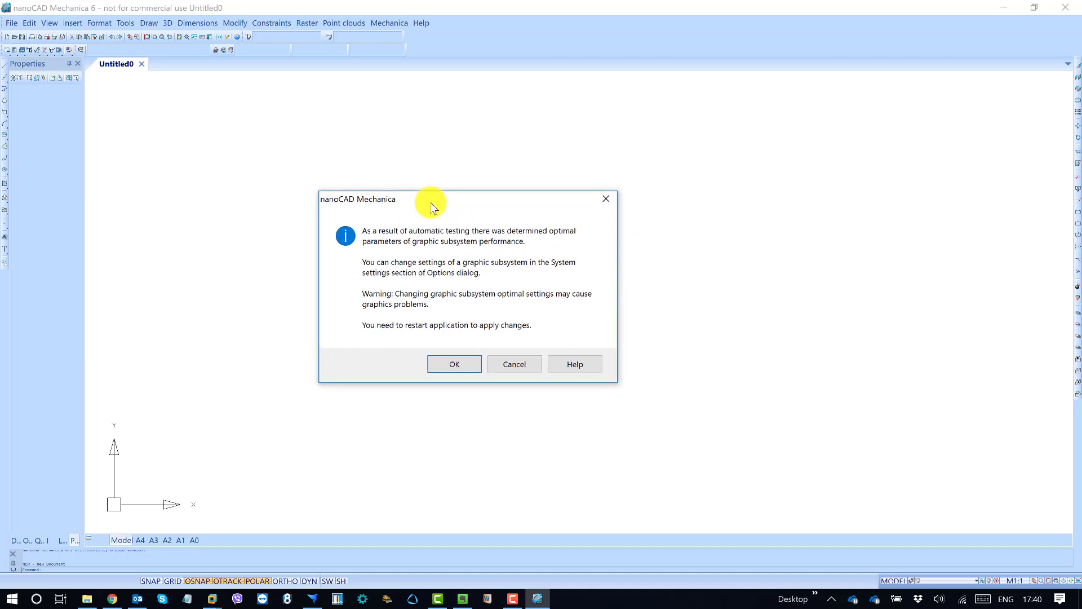
click(453, 365)
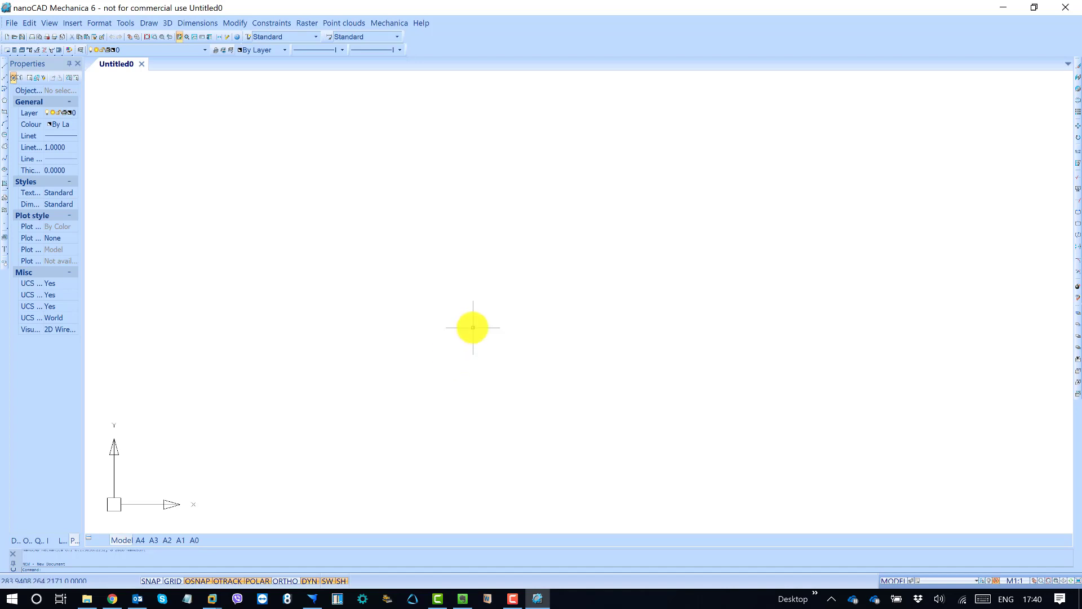
scroll(399, 319, down, 4)
scroll(399, 318, up, 1)
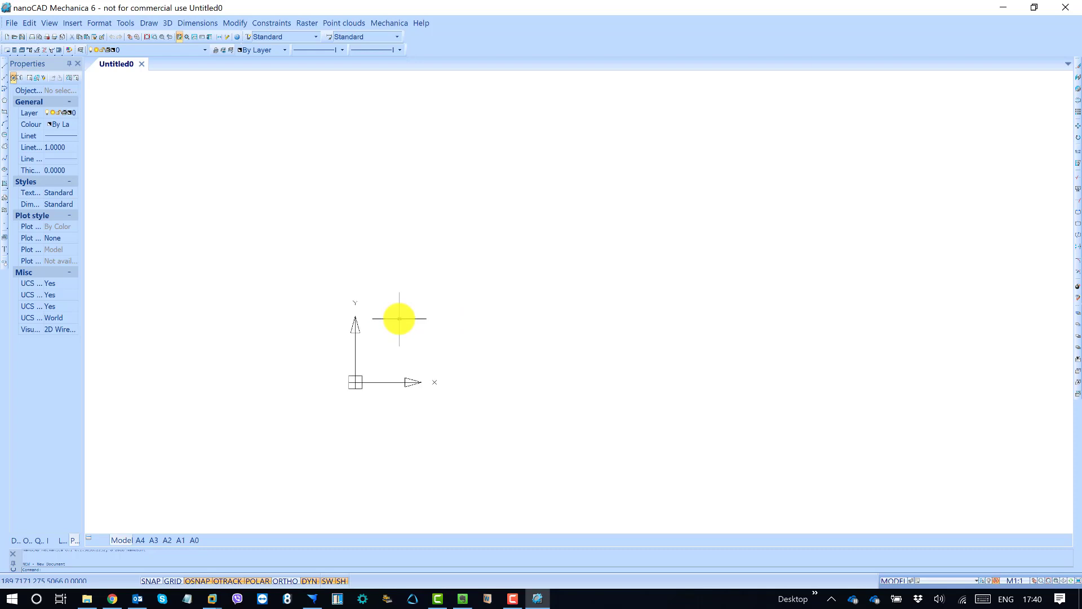
scroll(400, 319, up, 3)
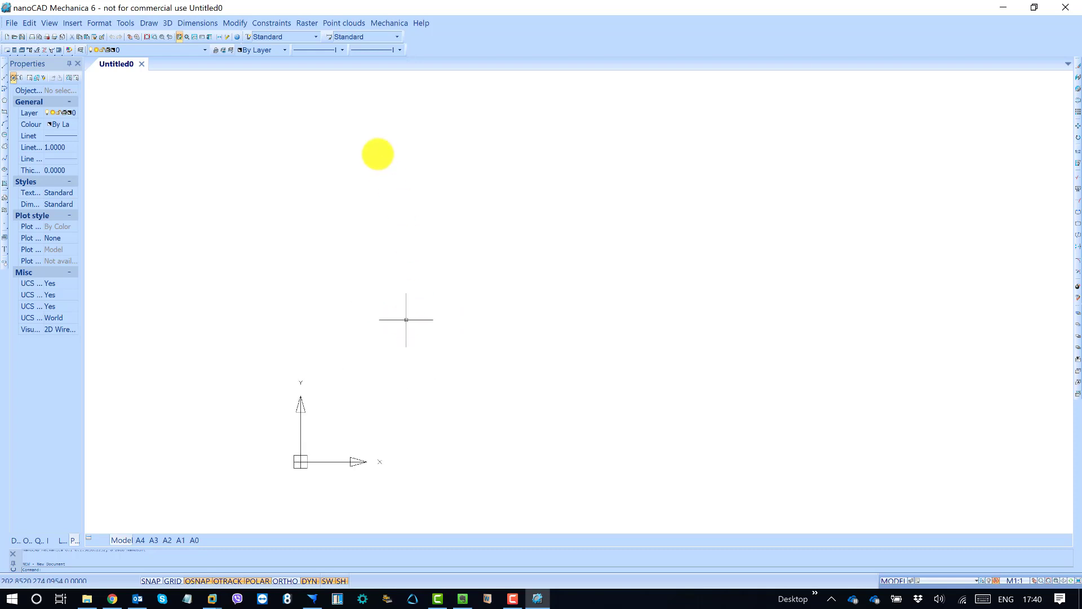
- Check the license details and expiration date in the About nanoCAD Mechanica 6.1 information, and close it along with the program
click(420, 24)
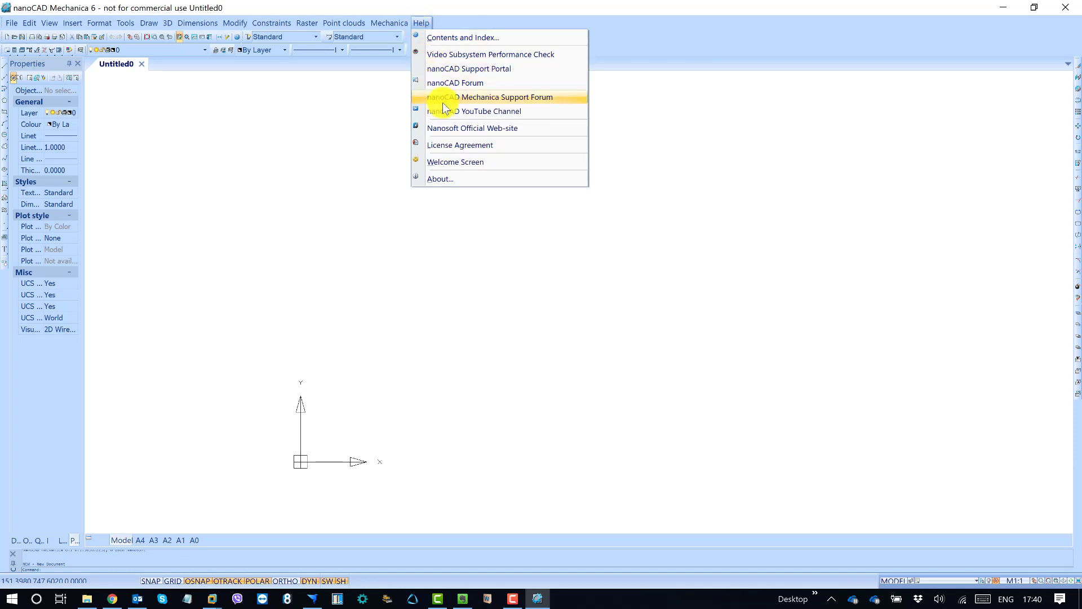
click(443, 178)
drag(482, 183, 460, 106)
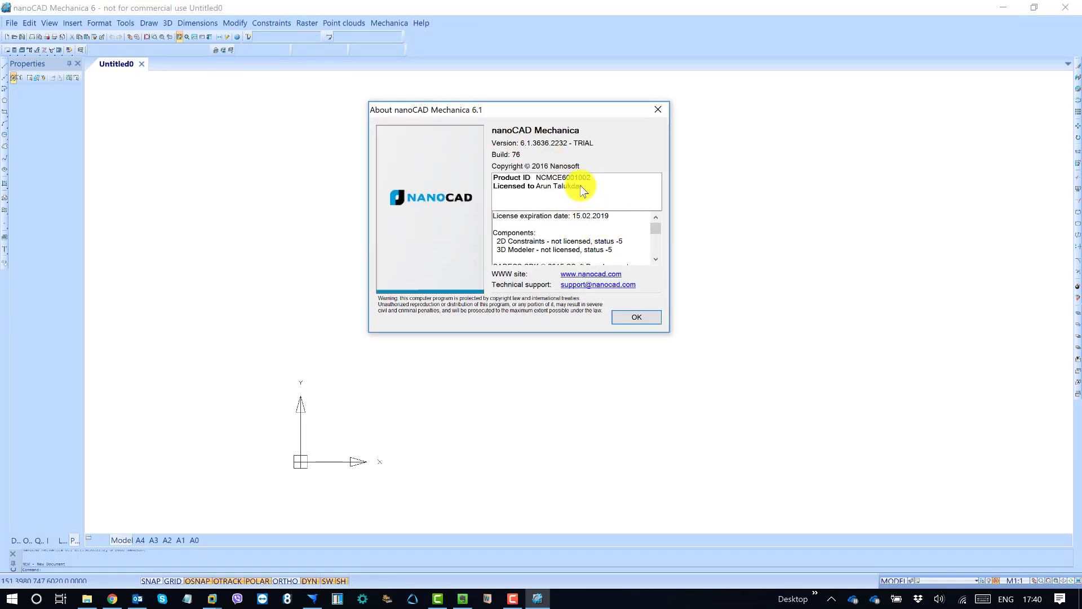
scroll(656, 228, down, 5)
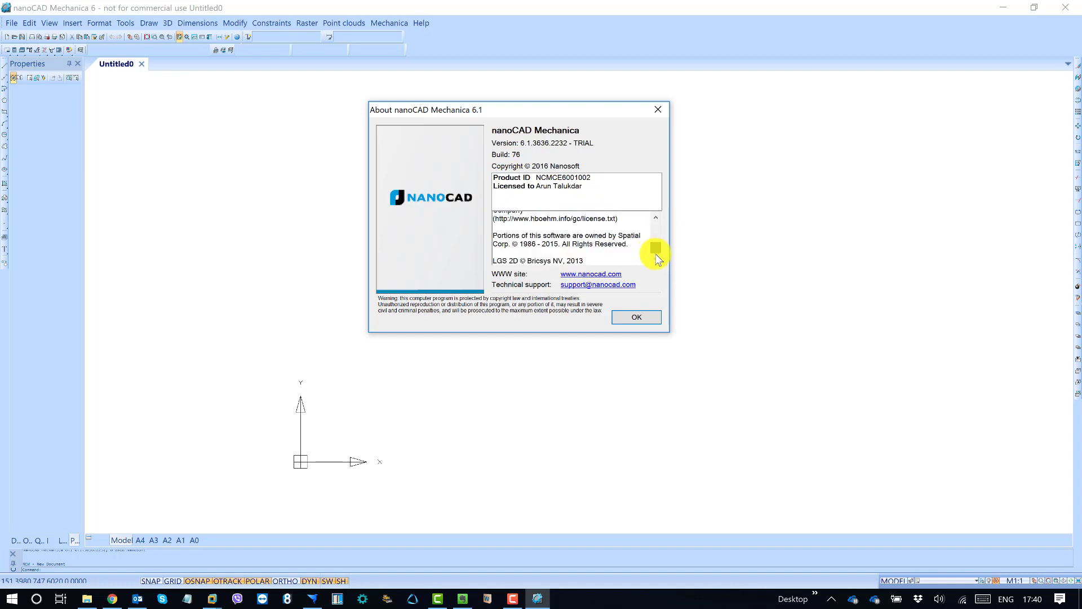
scroll(656, 225, up, 5)
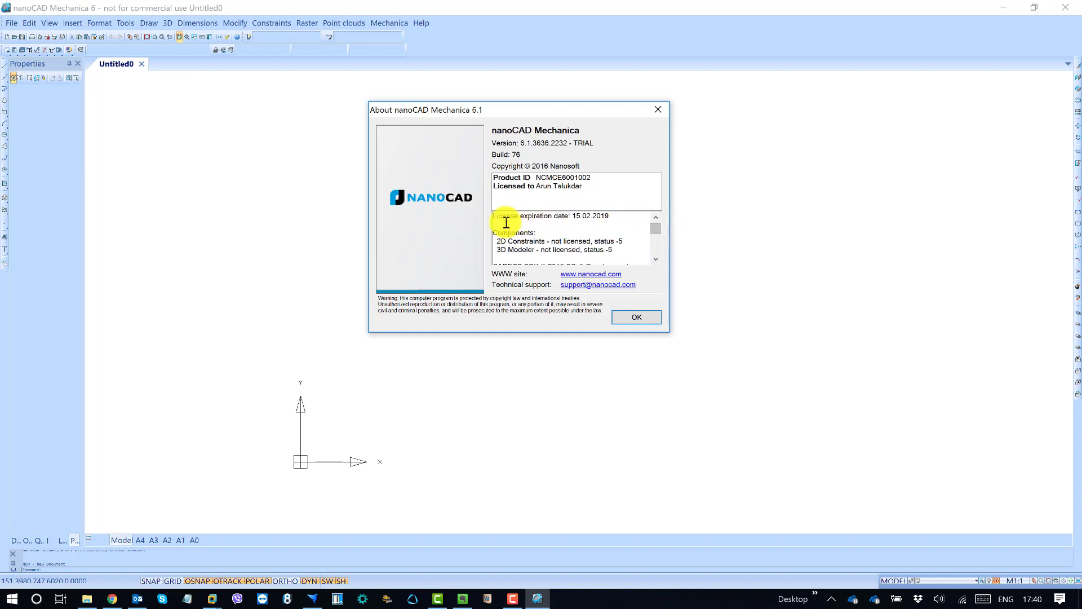
drag(498, 217, 618, 217)
click(619, 216)
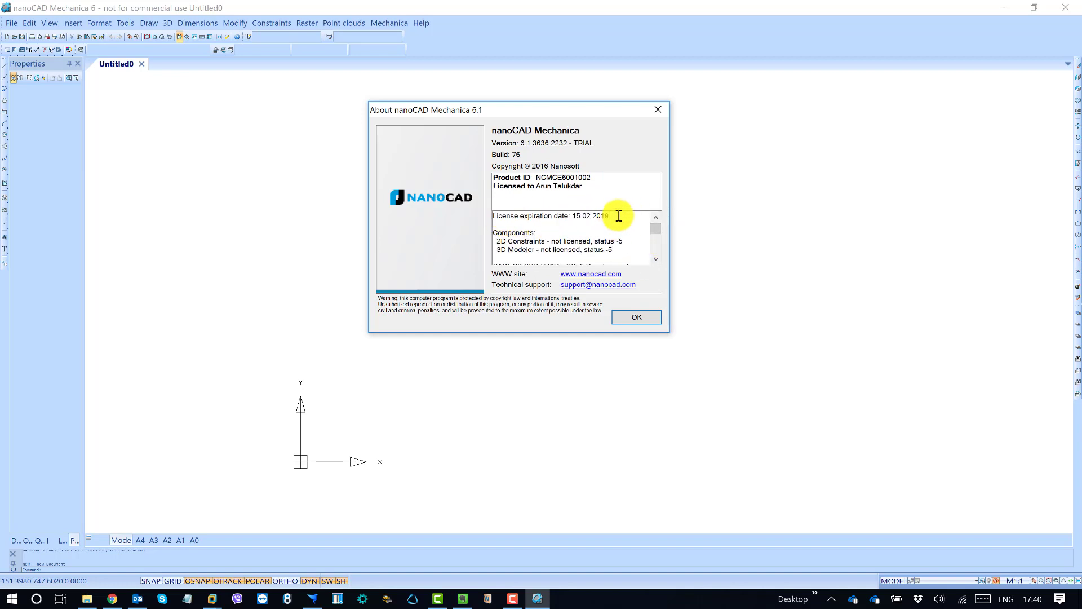
click(638, 319)
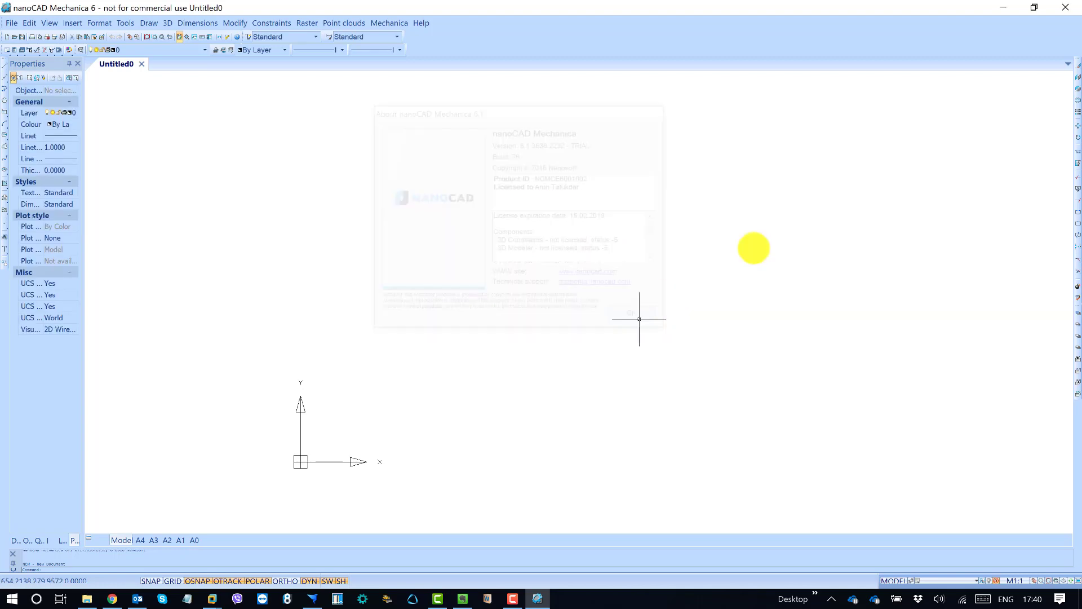
click(1076, 8)
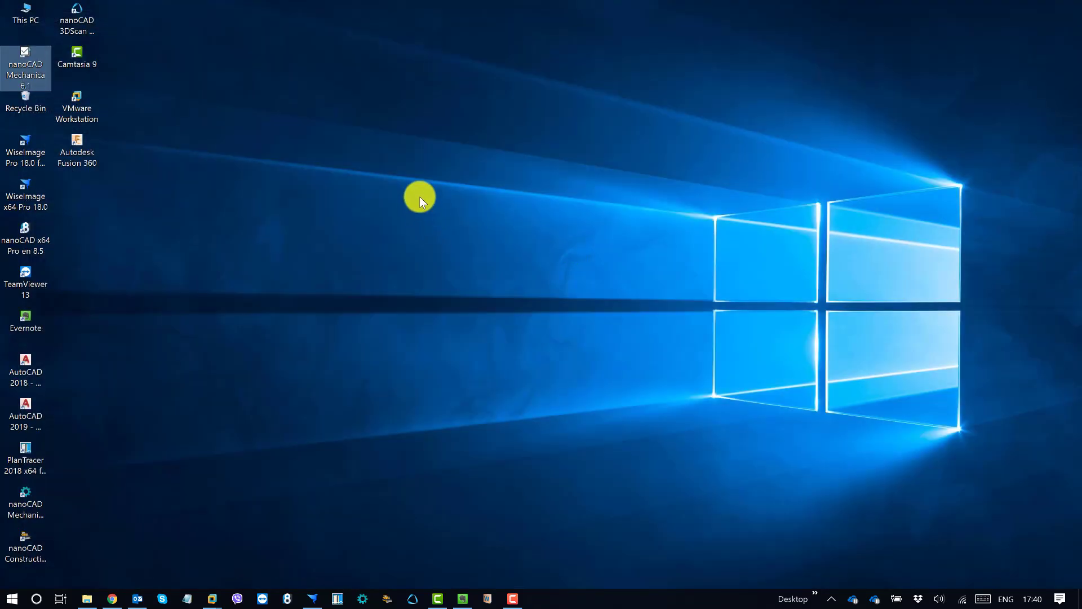
right_click(420, 196)
click(330, 235)
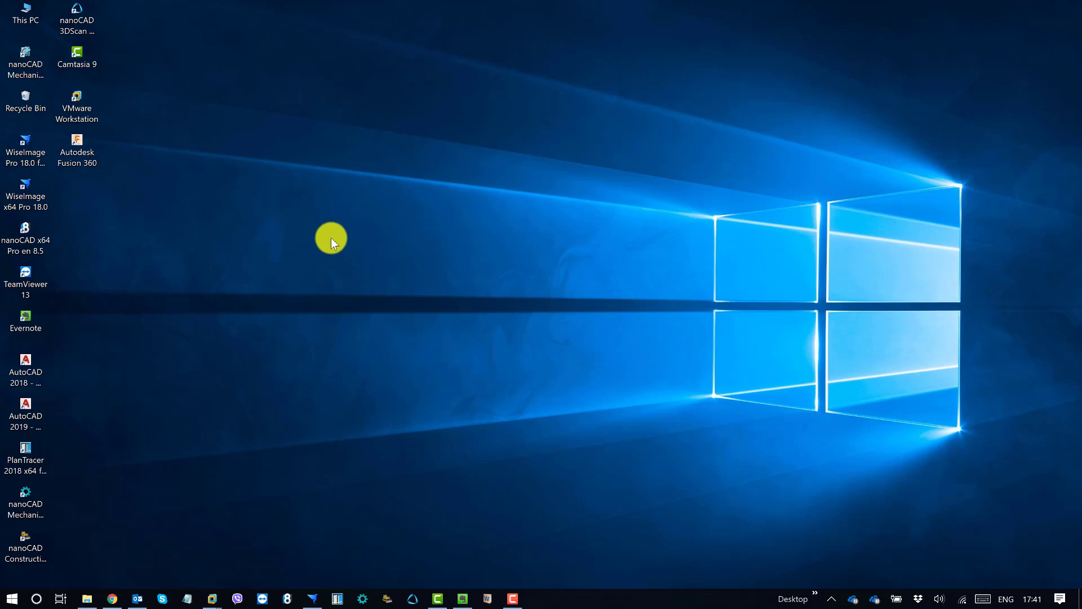
right_click(461, 205)
click(373, 247)
right_click(414, 204)
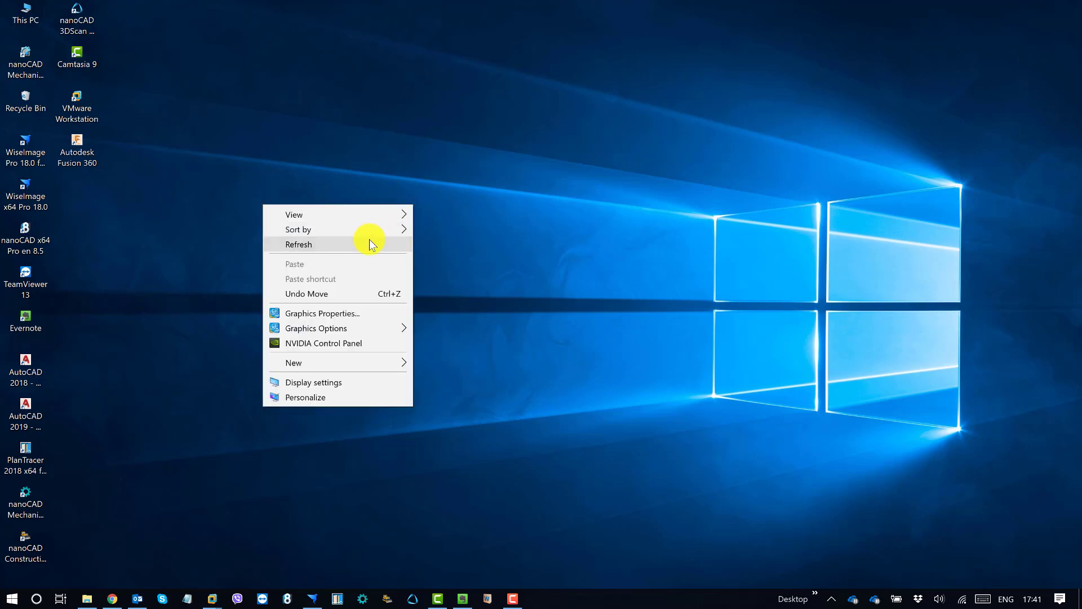